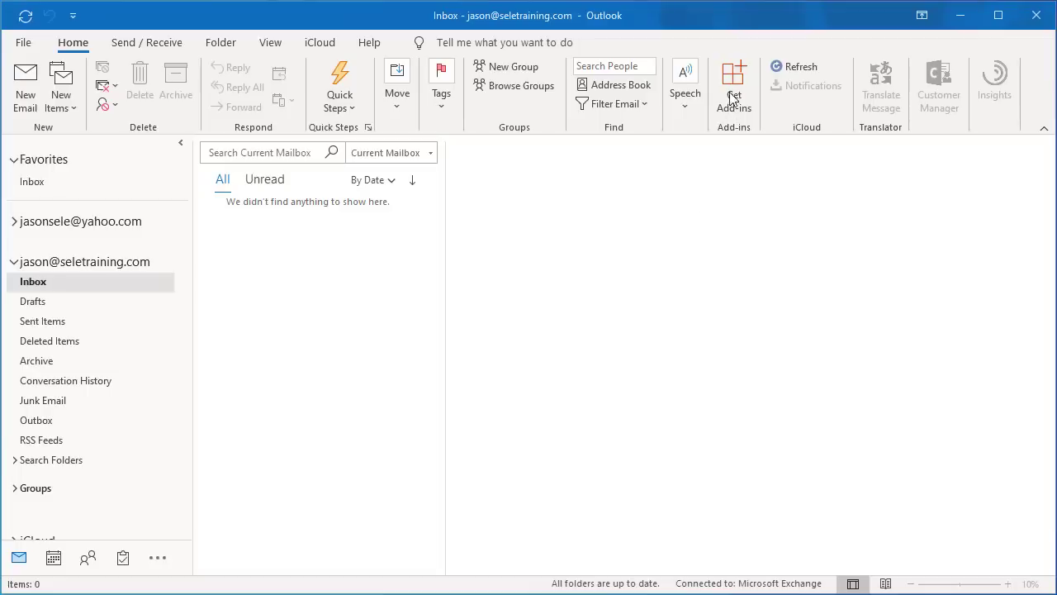
In ribbon customization options, show all commands and expand the Add-ins group.
left_click(73, 16)
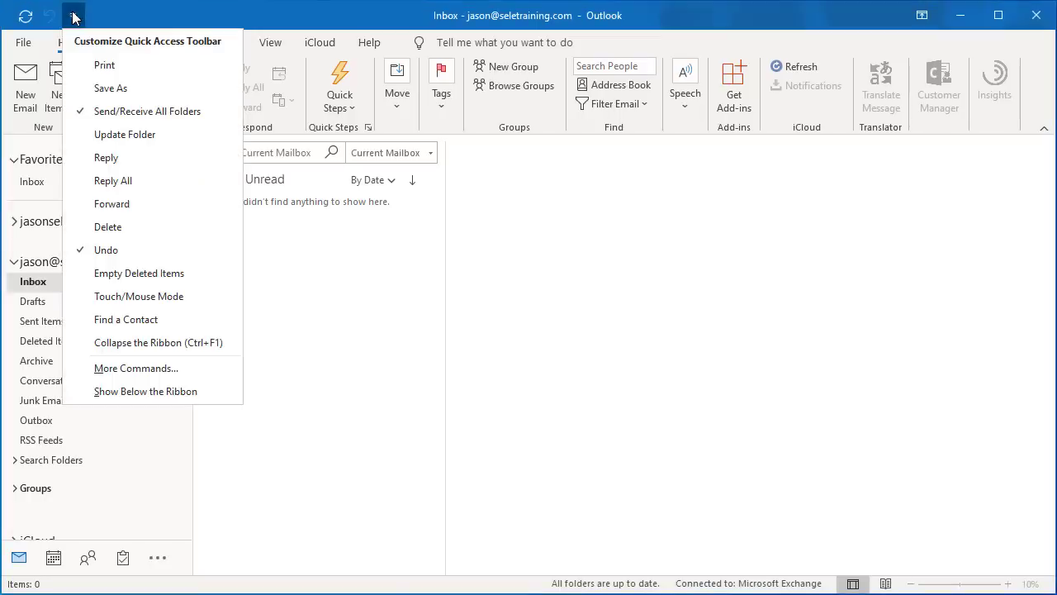
left_click(136, 367)
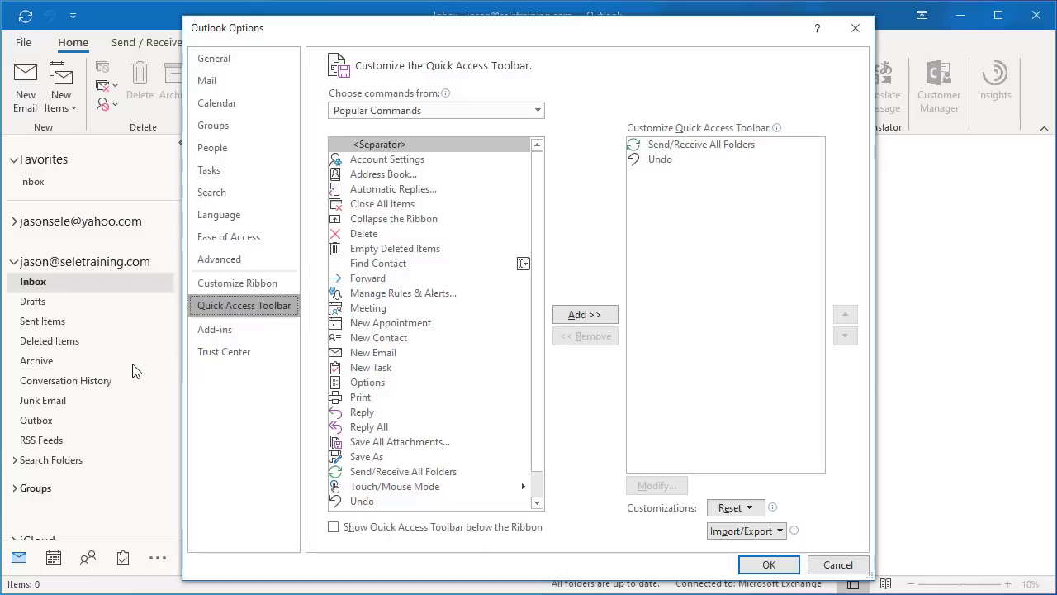
left_click(239, 282)
left_click(405, 111)
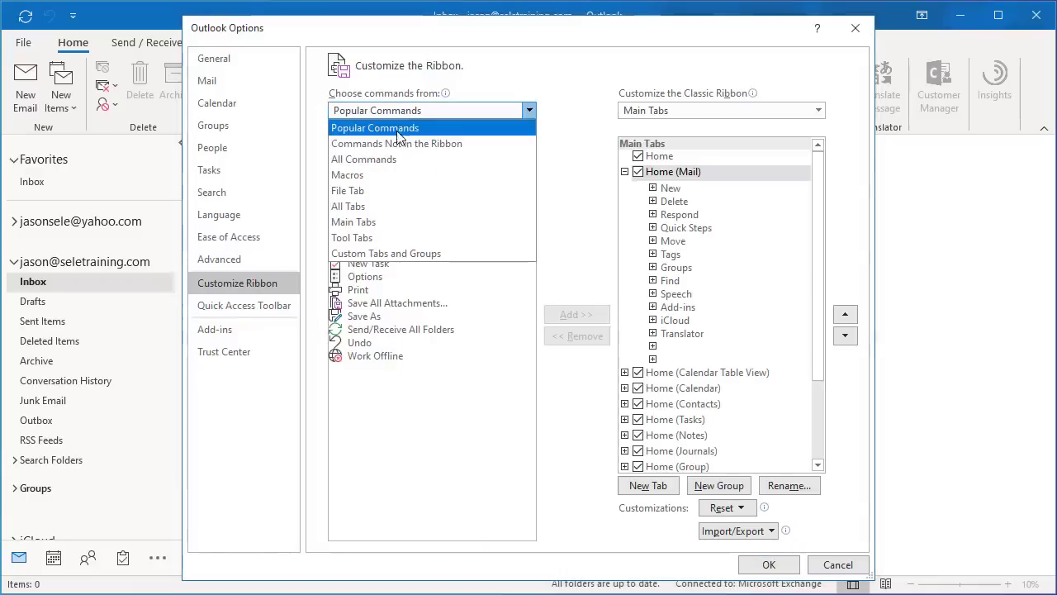
left_click(377, 159)
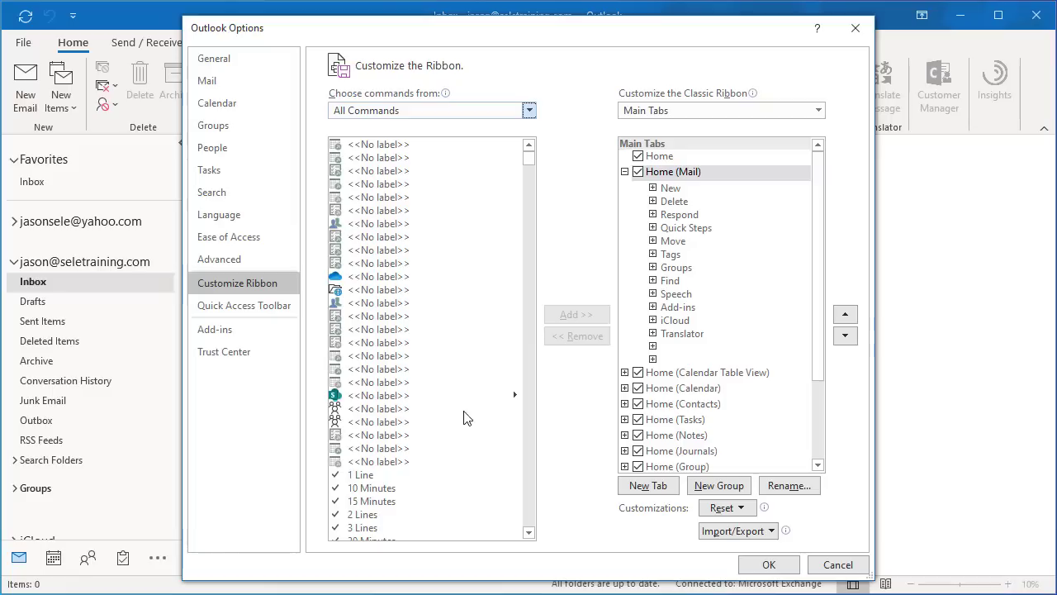
left_click(653, 307)
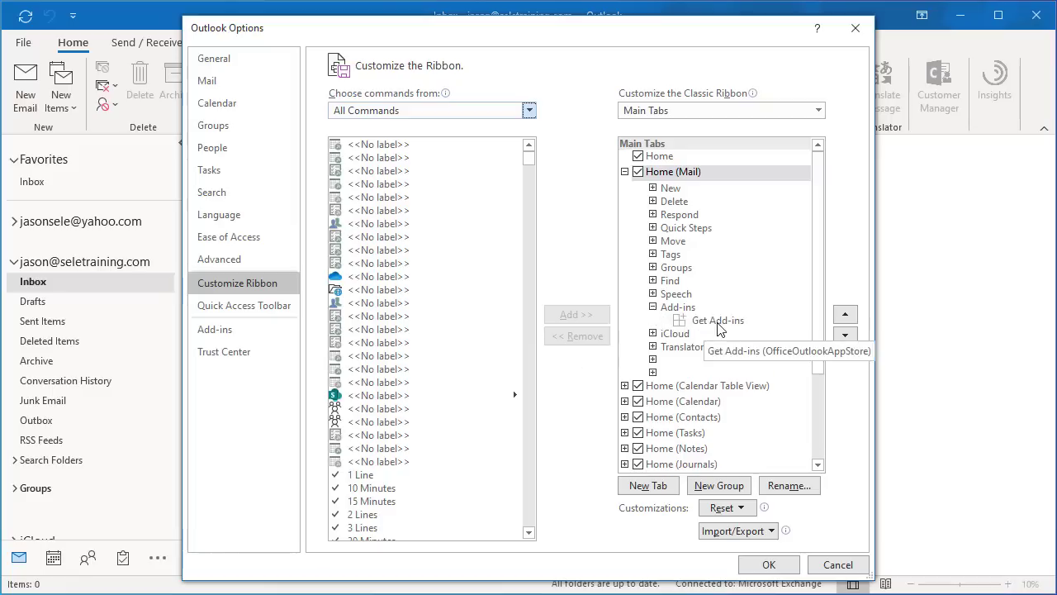
Confirm the options, then open the add-in store and search for Mr. Post.
left_click(779, 566)
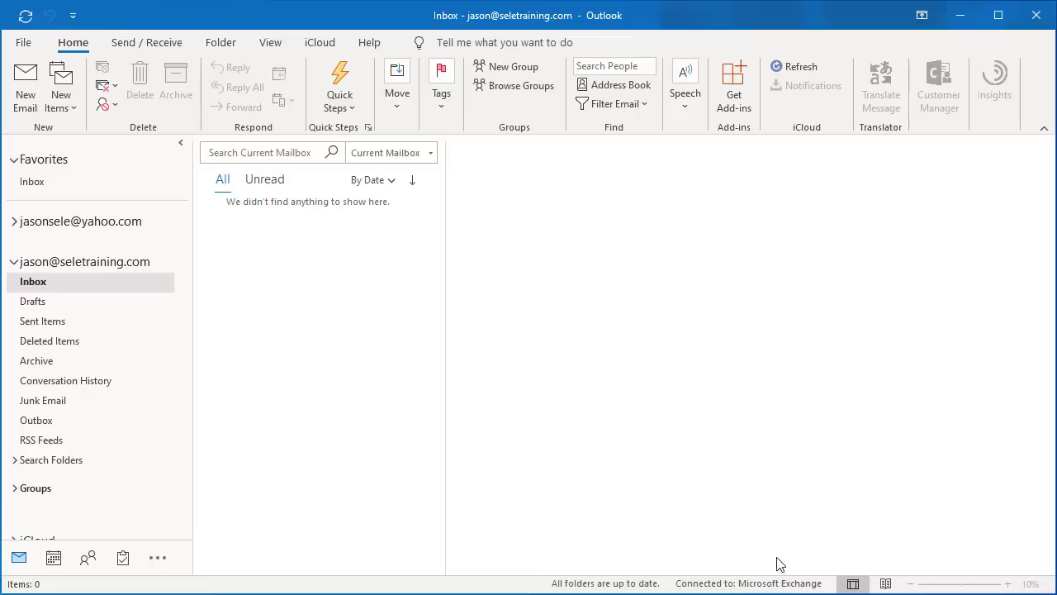
left_click(735, 97)
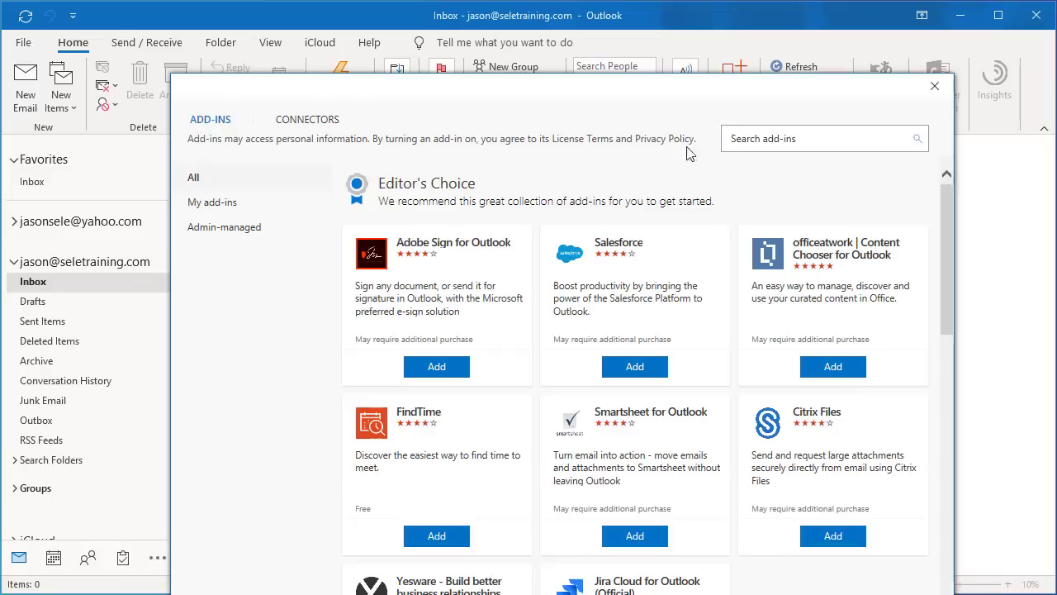
left_click(754, 136)
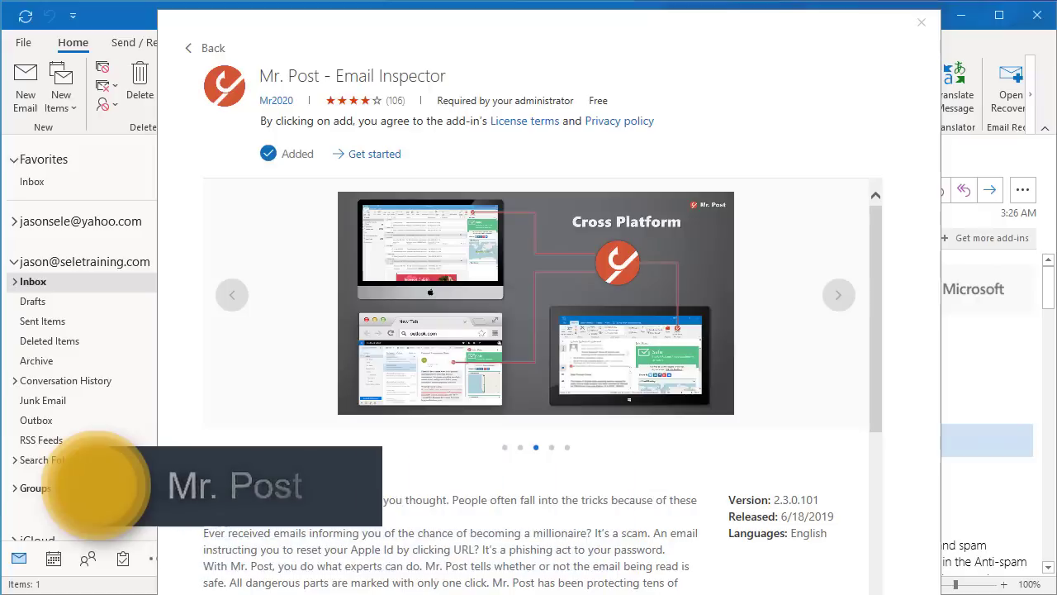
Quick-scan the Office 365 weekly digest with Mr. Post and zoom its route map to Hong Kong.
left_click(924, 23)
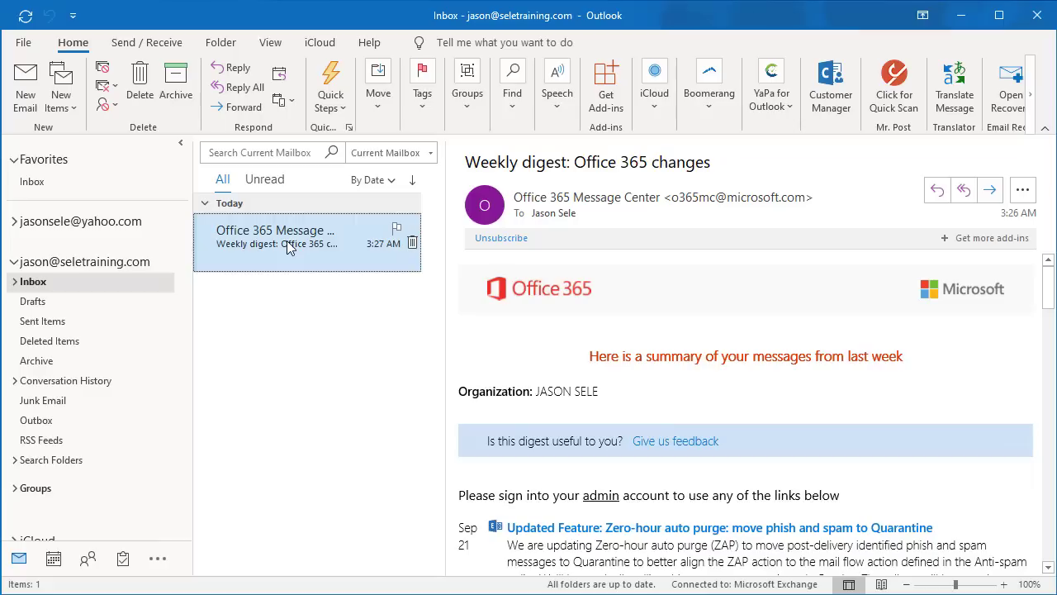
left_click(899, 99)
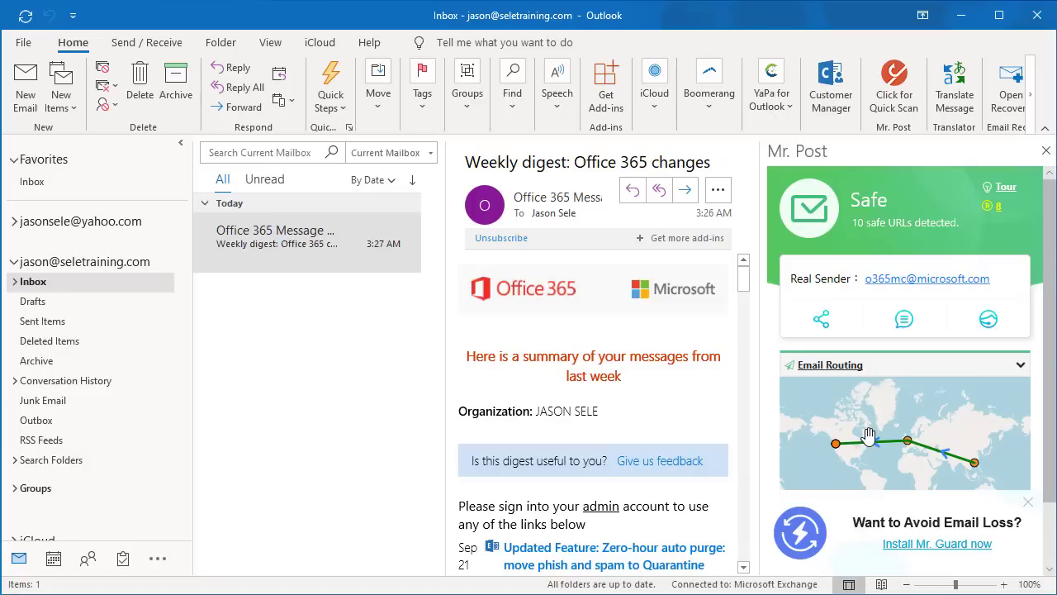
left_click_drag(869, 435, 838, 402)
scroll(892, 424, "up", 4)
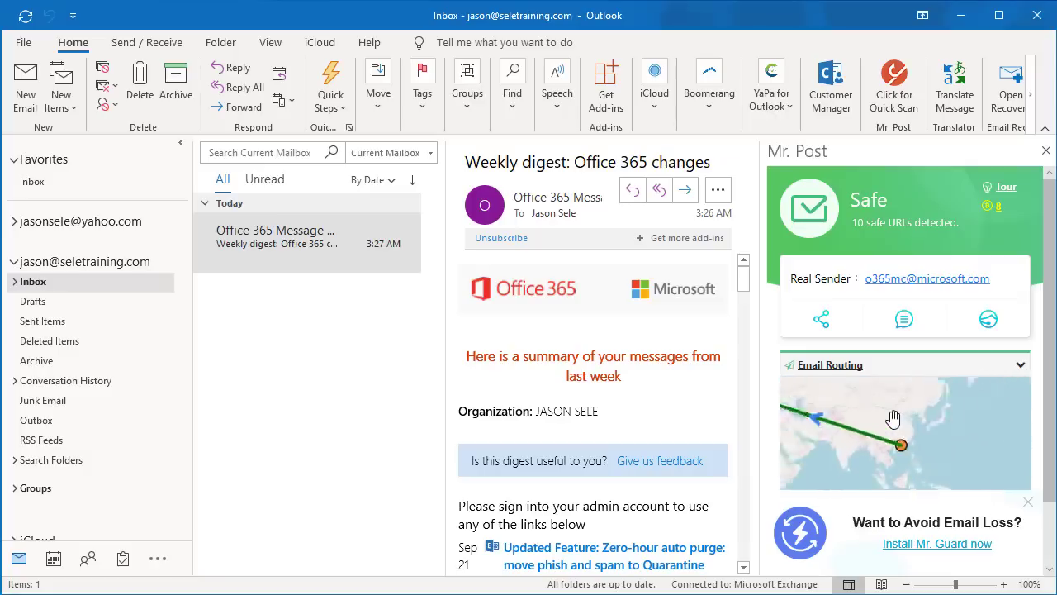
scroll(911, 435, "up", 4)
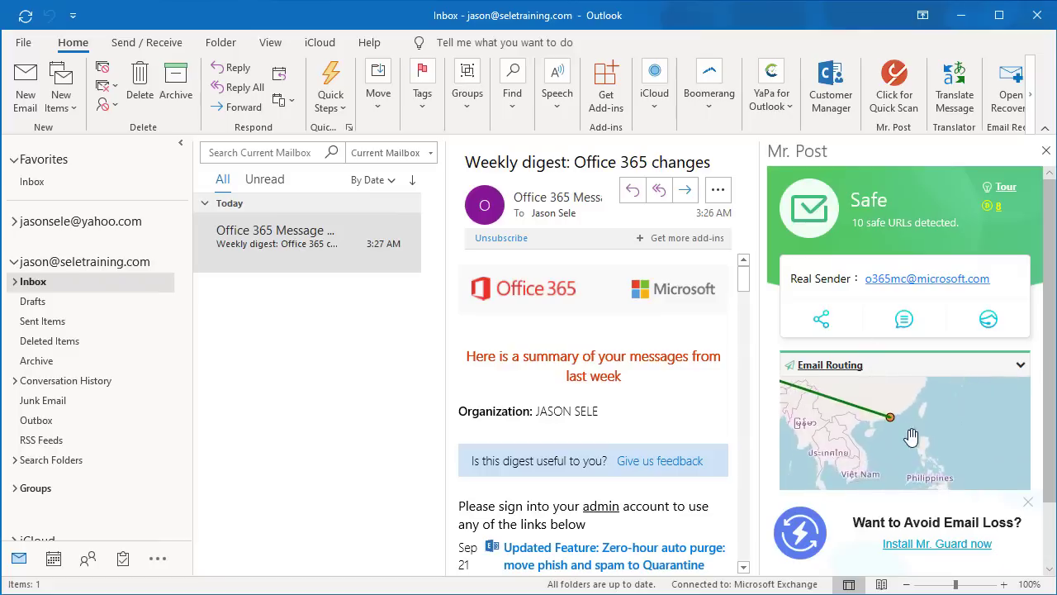
scroll(933, 460, "up", 3)
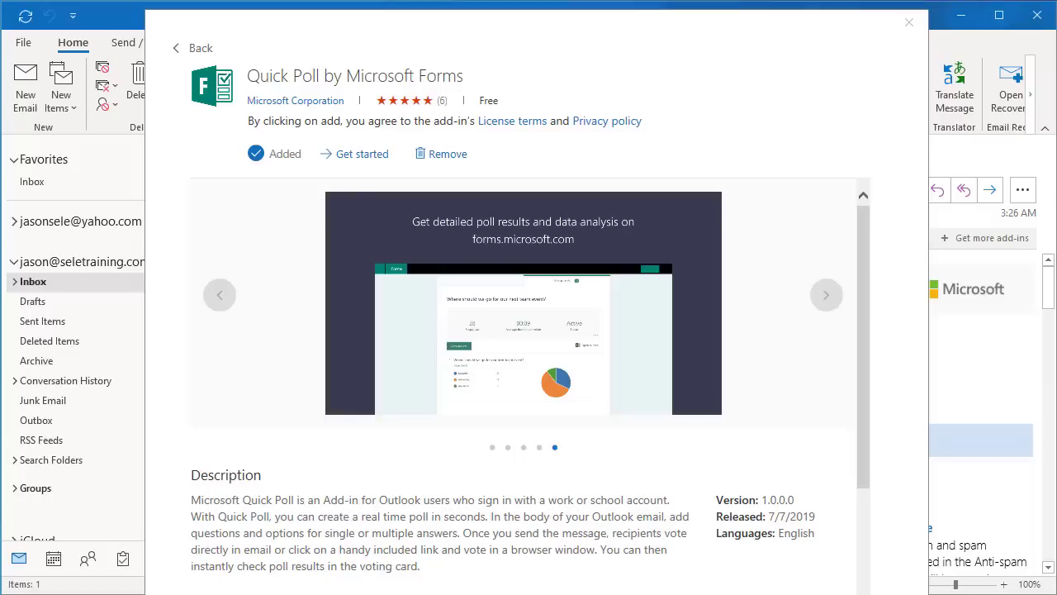
Close the Quick Poll add-in details and start a new blank email.
left_click(909, 22)
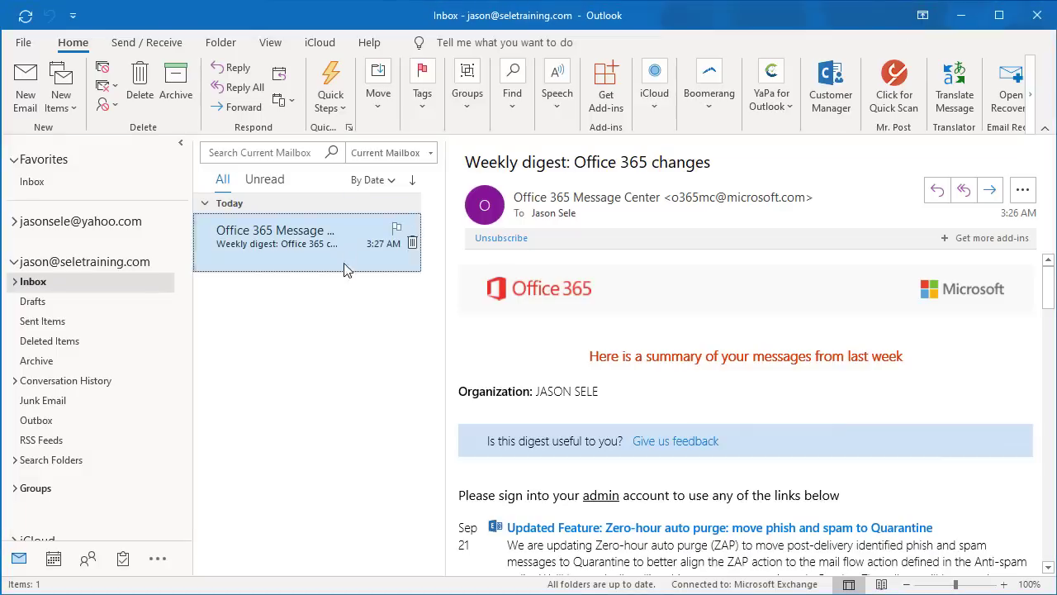
left_click(30, 93)
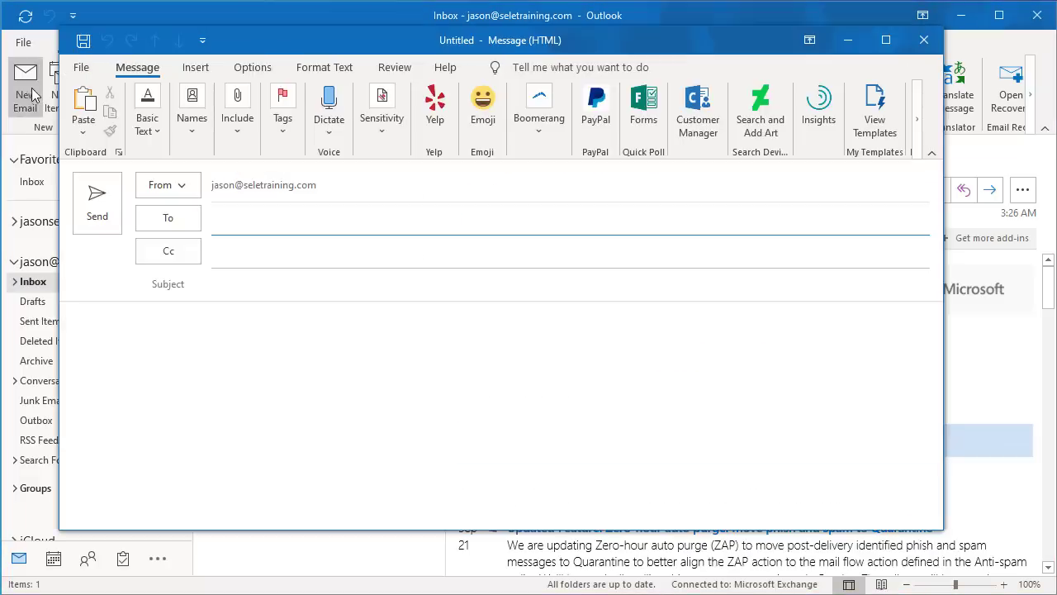
Open Quick Poll and enter the question 'How would you rate the meeting today?'.
left_click(646, 111)
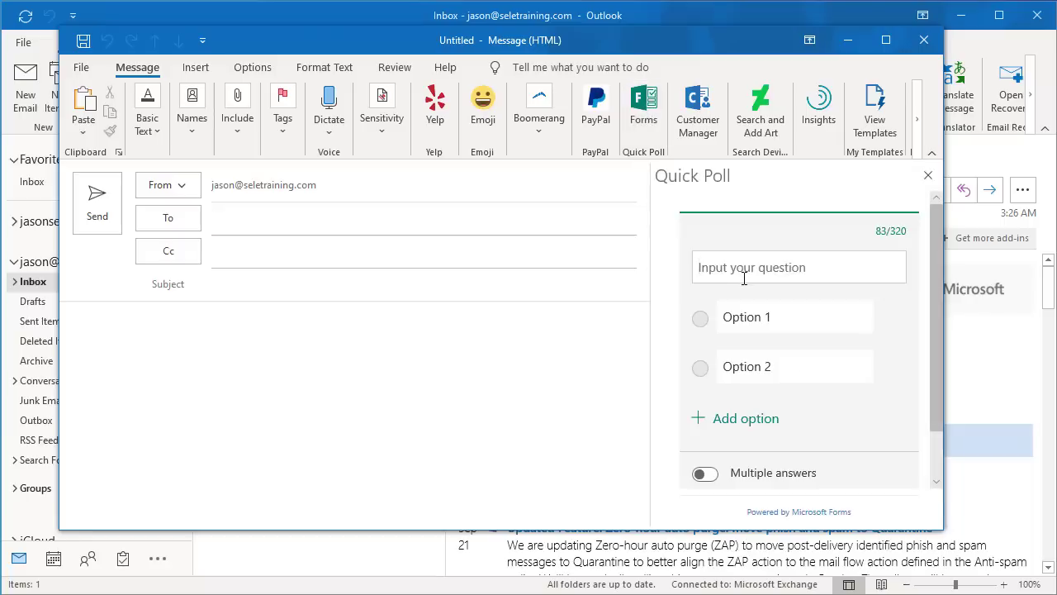
left_click(720, 267)
type("How wou")
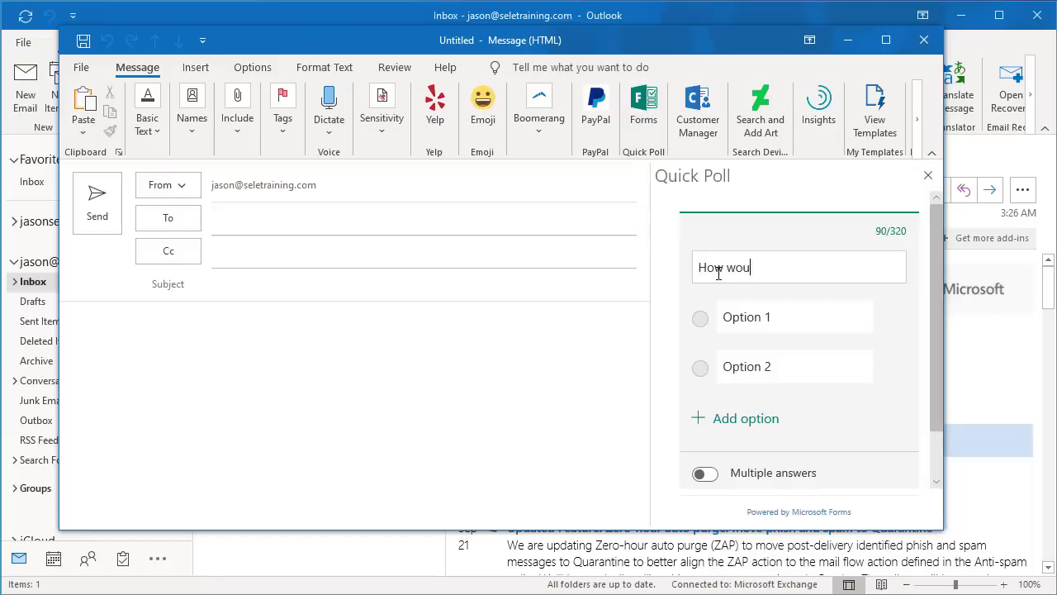
type("ld you rate the ")
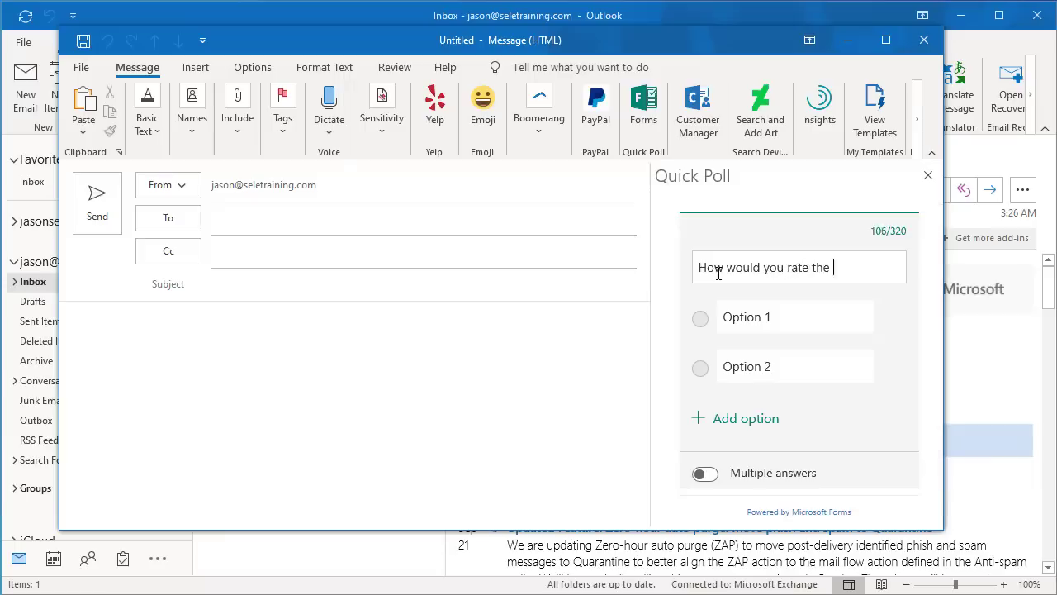
type("meeting today?")
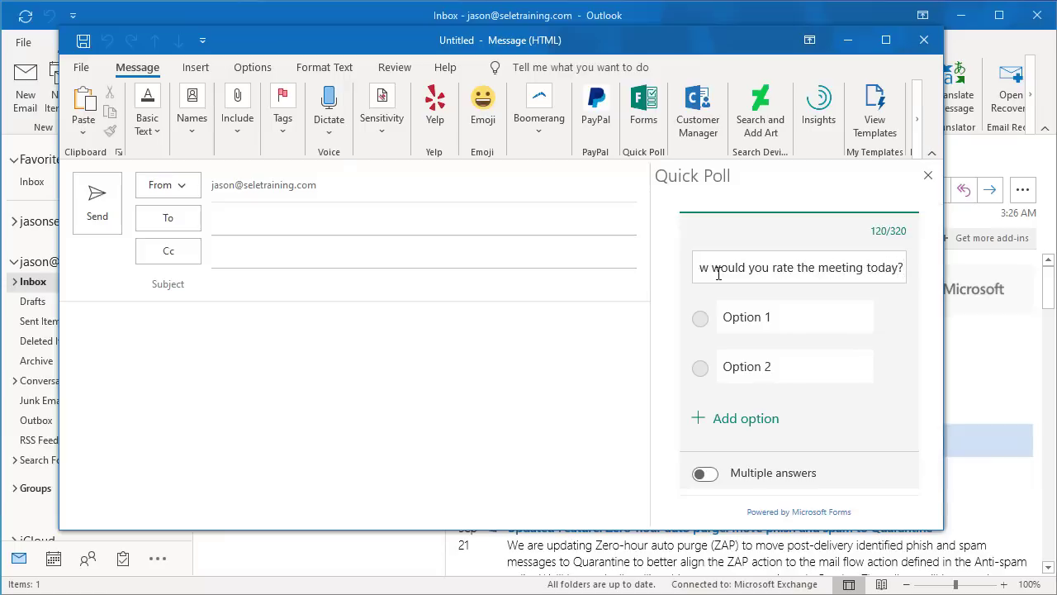
Fill in the poll answers Great, Good, Fair and Poor.
left_click(727, 318)
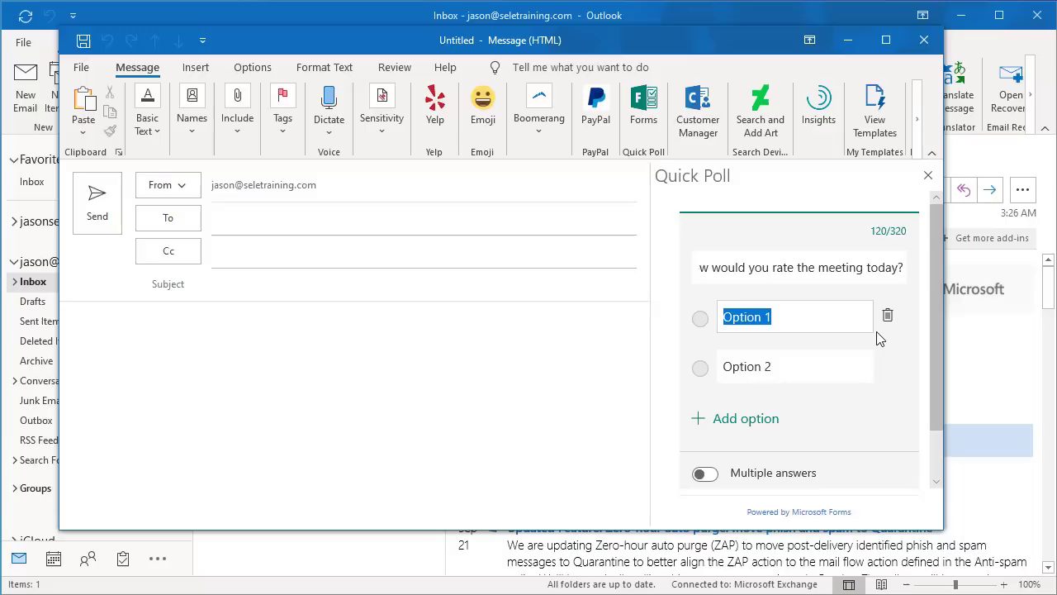
type("Great")
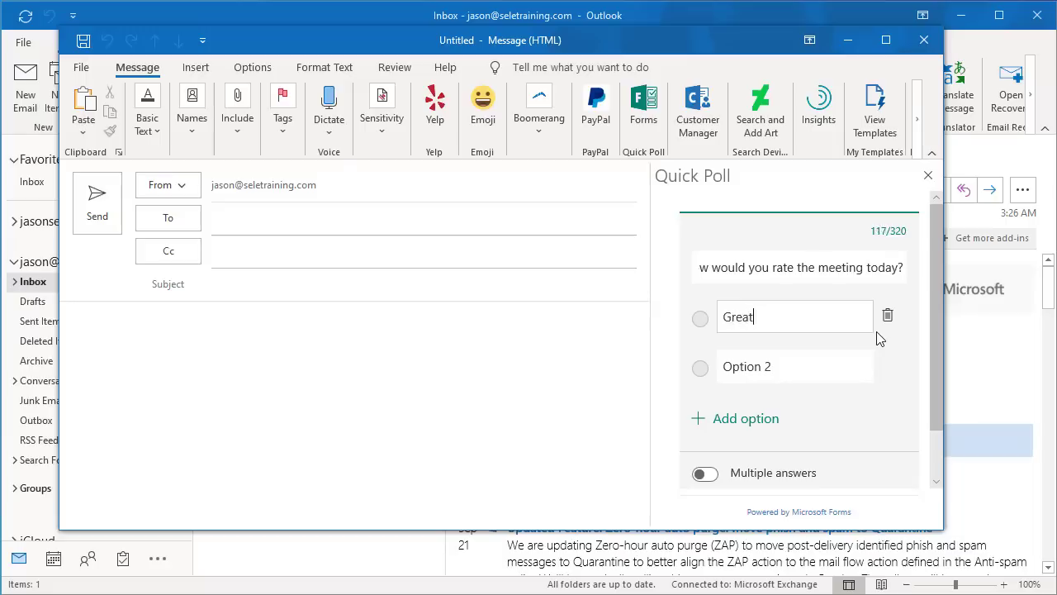
key("Tab")
type("Good")
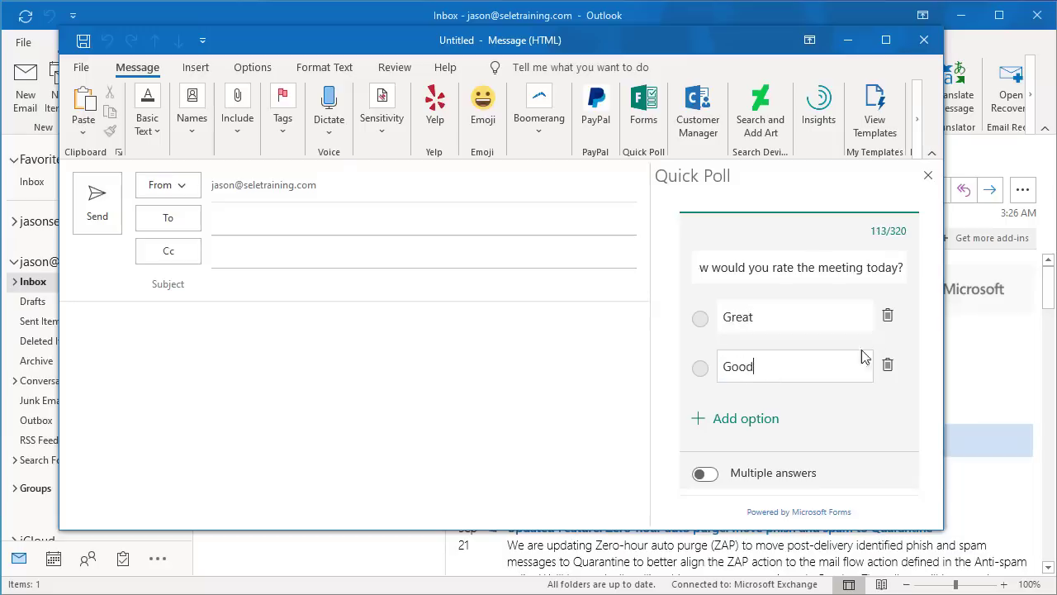
left_click(743, 420)
type("Fair")
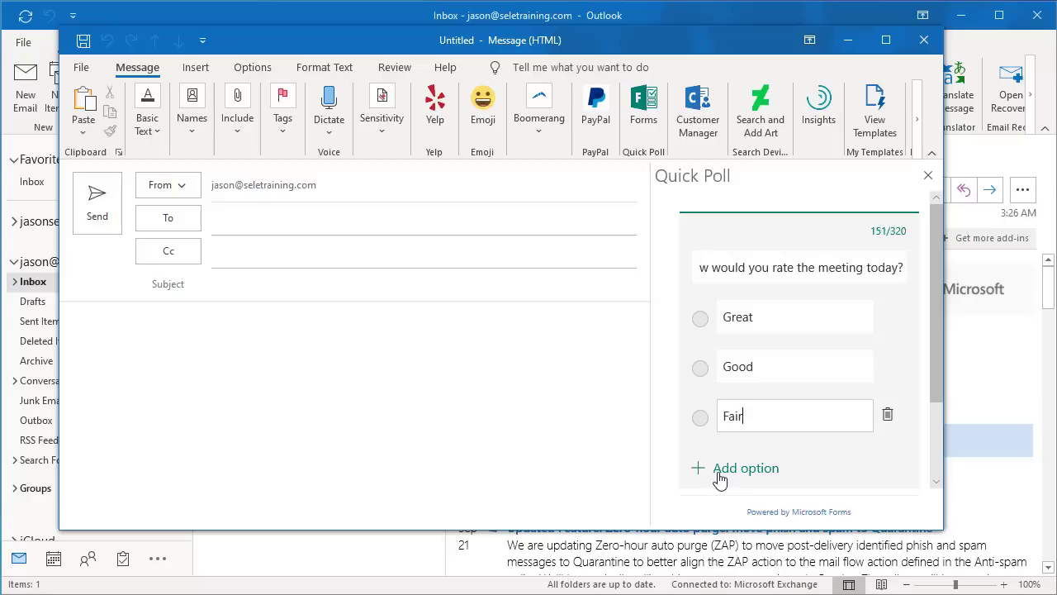
left_click(720, 473)
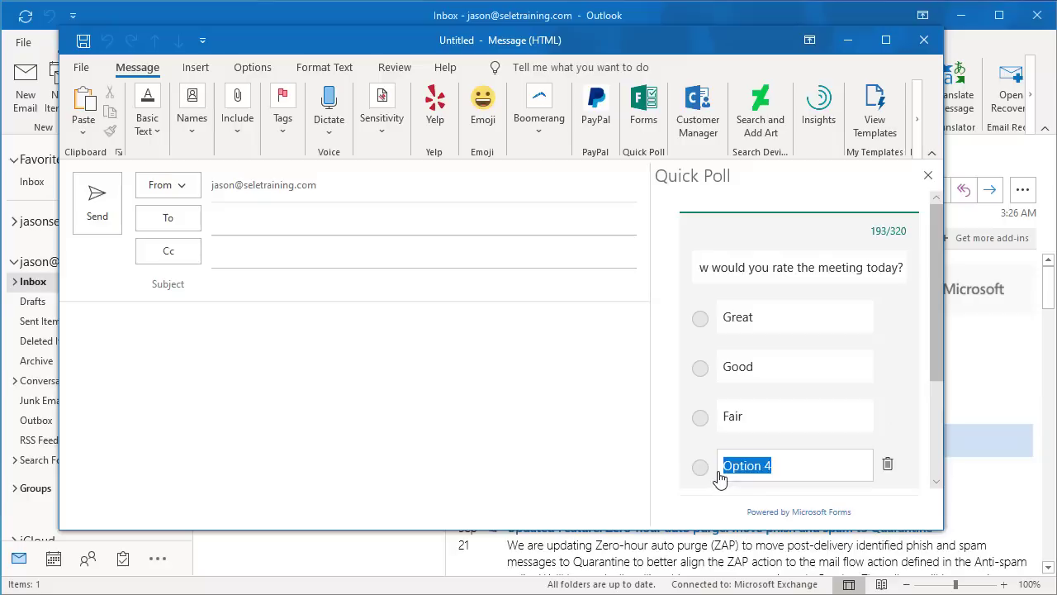
type("Poor")
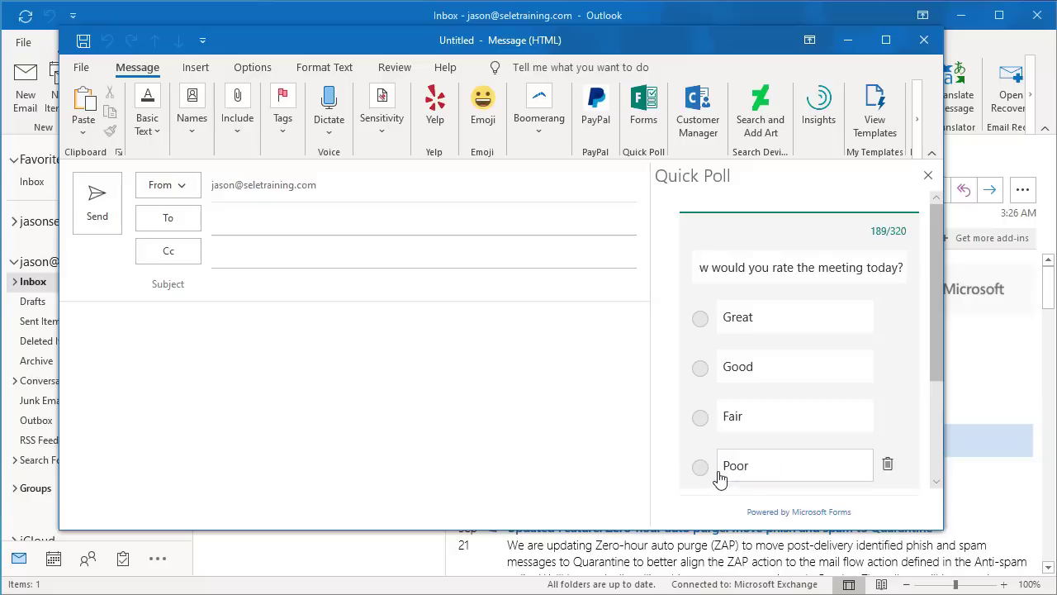
left_click_drag(935, 344, 934, 458)
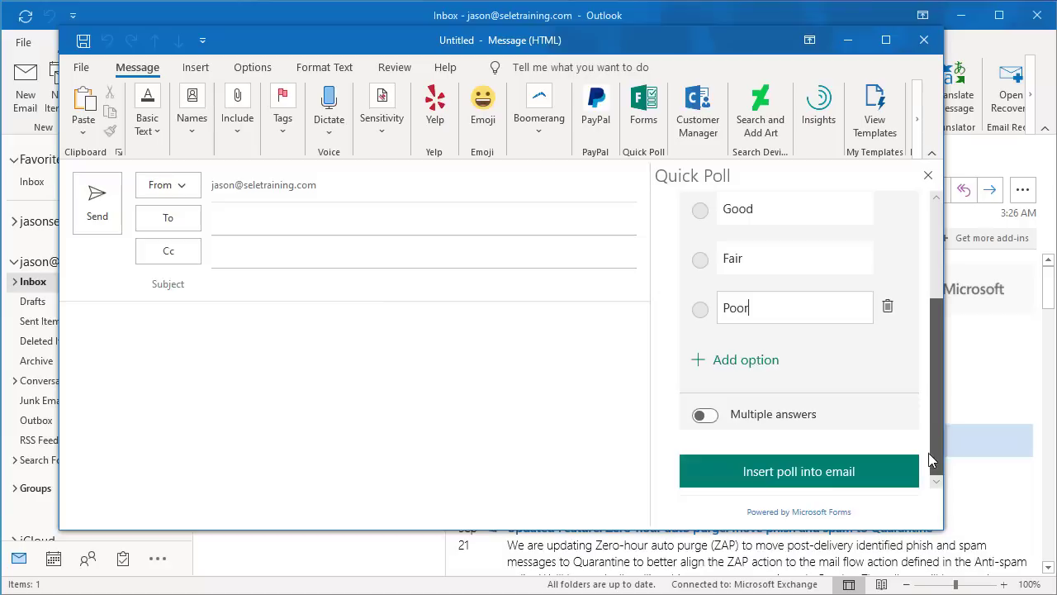
Insert the meeting-rating poll into the email, dismiss the voting intro, and send it.
left_click(802, 476)
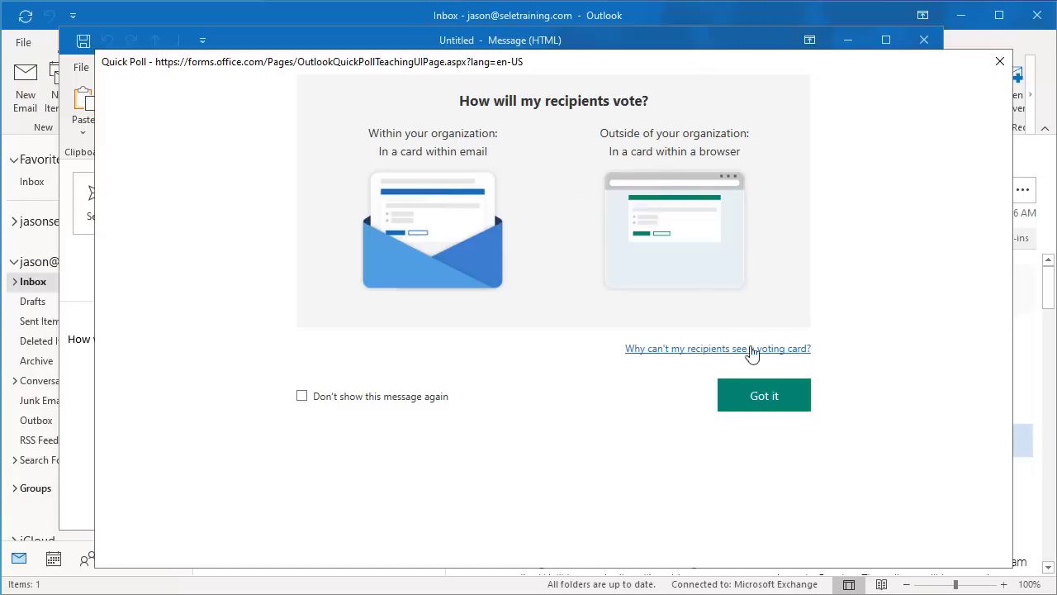
left_click(772, 400)
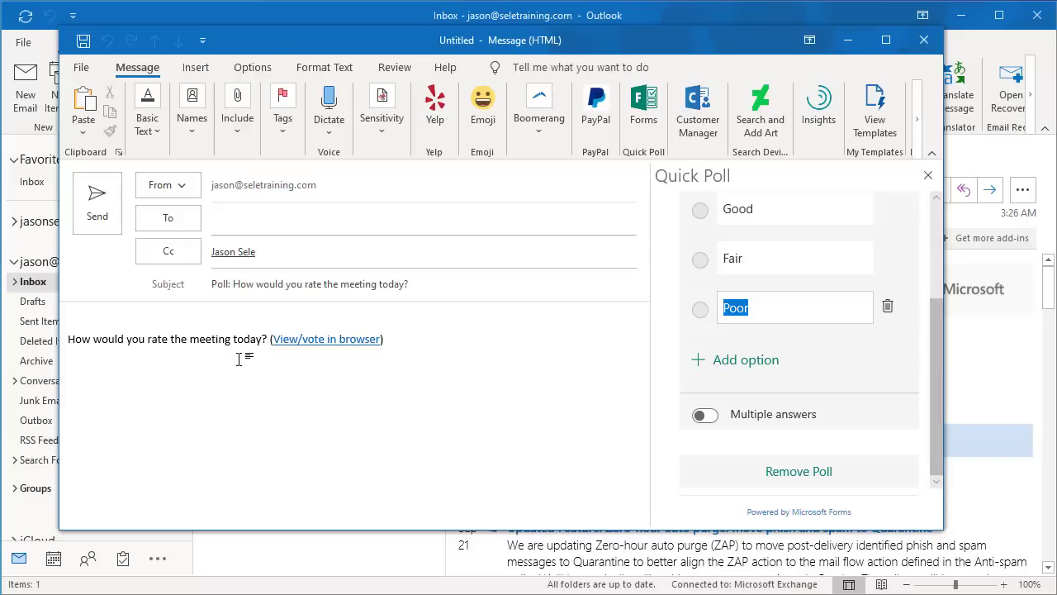
left_click(103, 219)
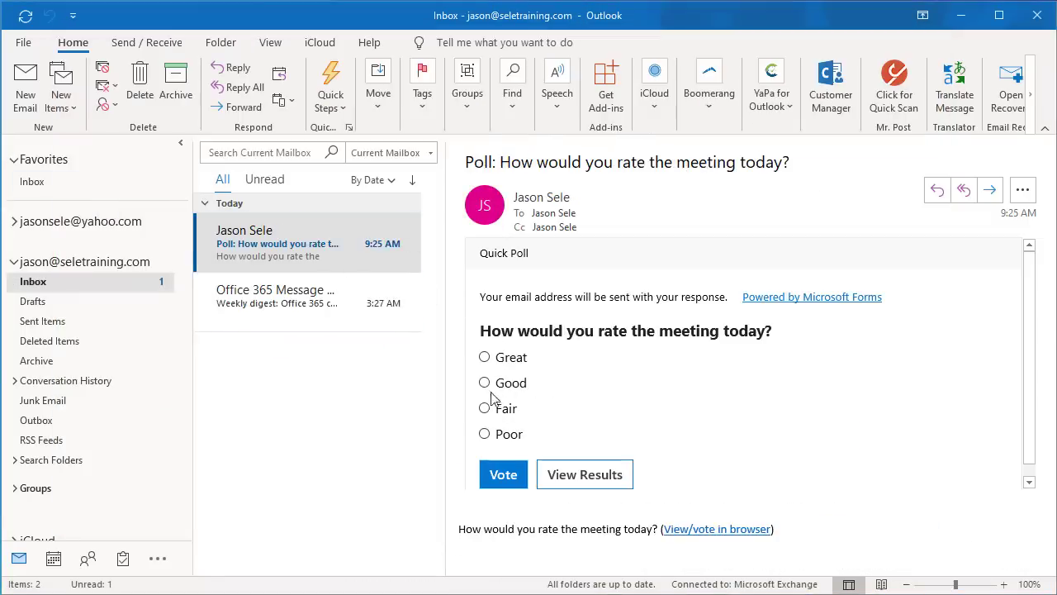
Vote Good on the poll, then open the sent poll from Sent Items and view its results.
left_click(486, 384)
left_click(516, 472)
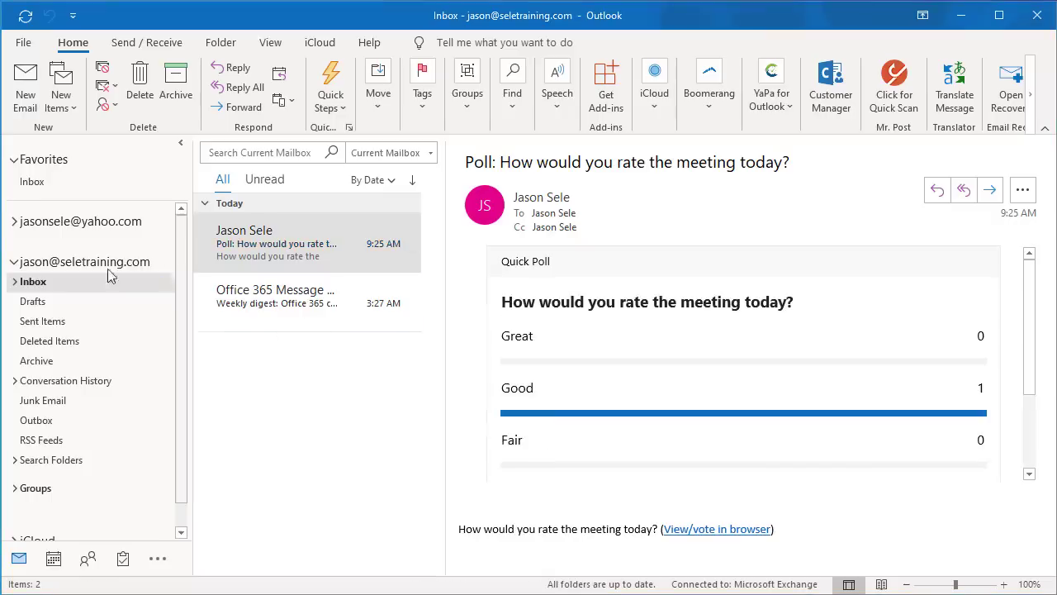
left_click(56, 321)
left_click(255, 248)
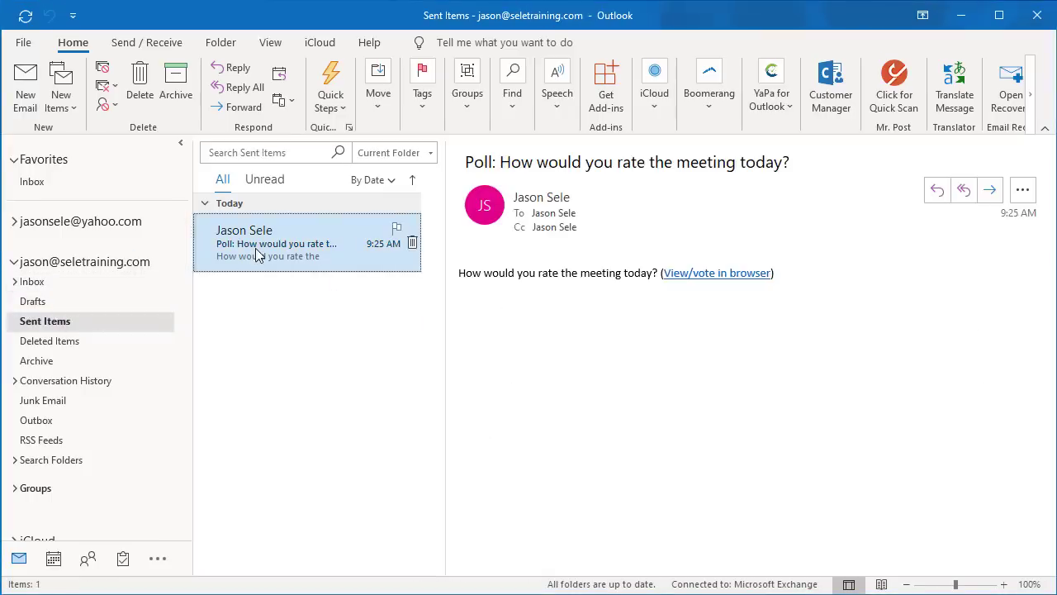
left_click(712, 281)
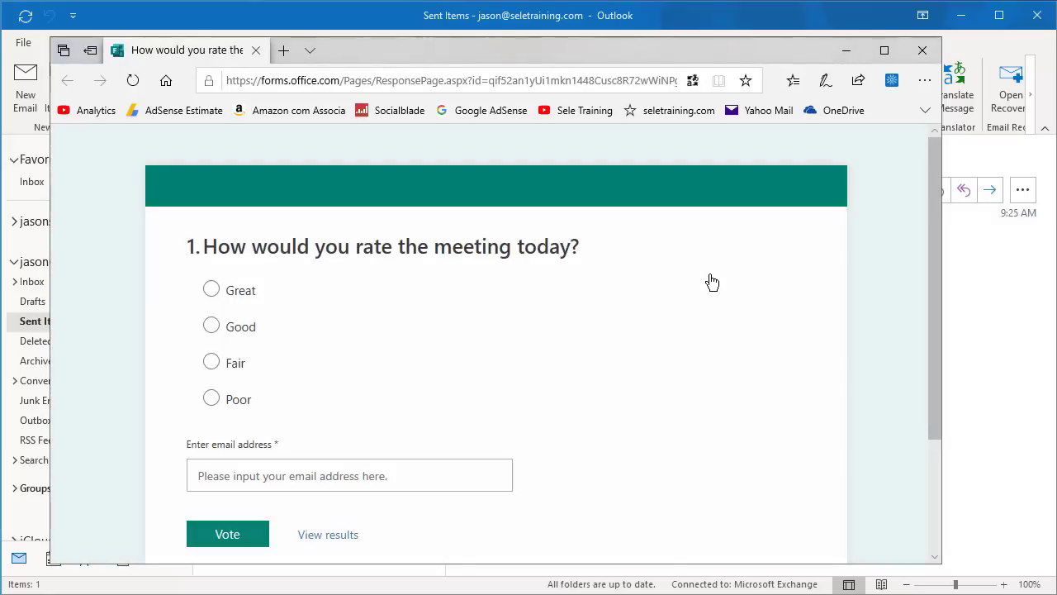
left_click(339, 537)
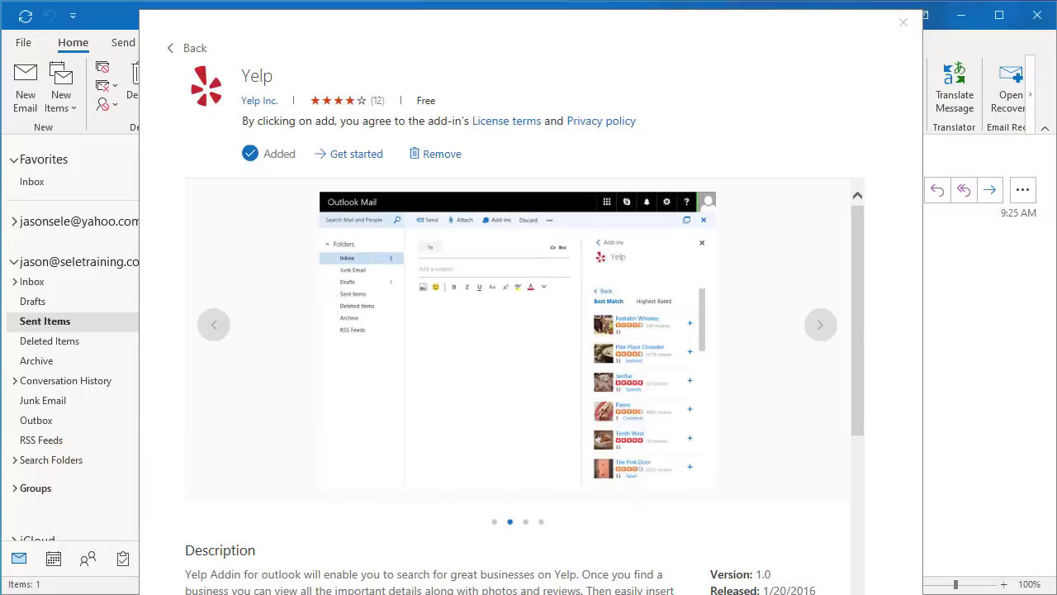
Close the Yelp store page and open the Yelp pane in a new email.
left_click(903, 22)
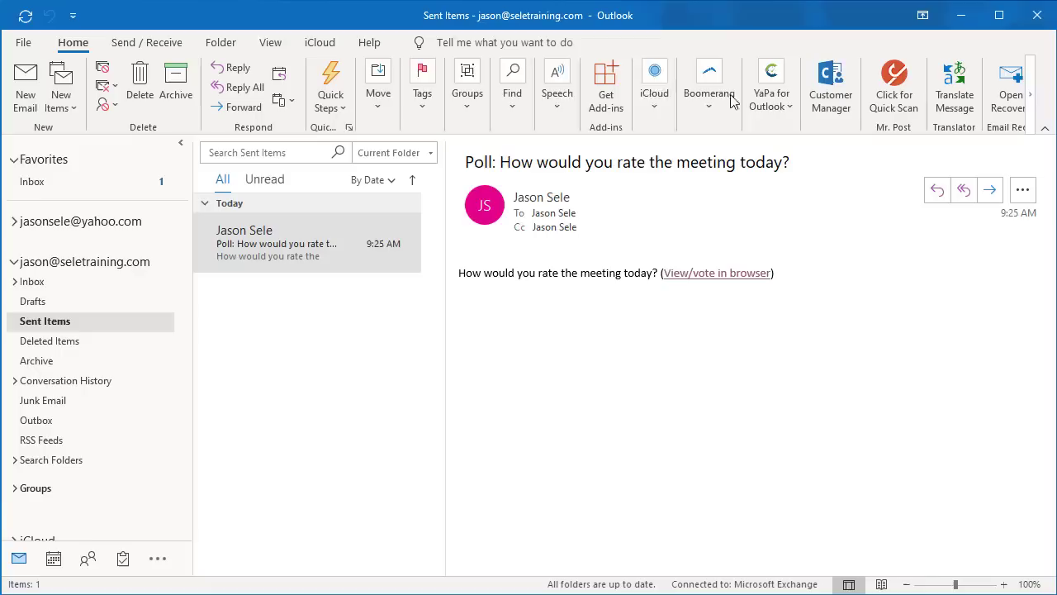
left_click(25, 90)
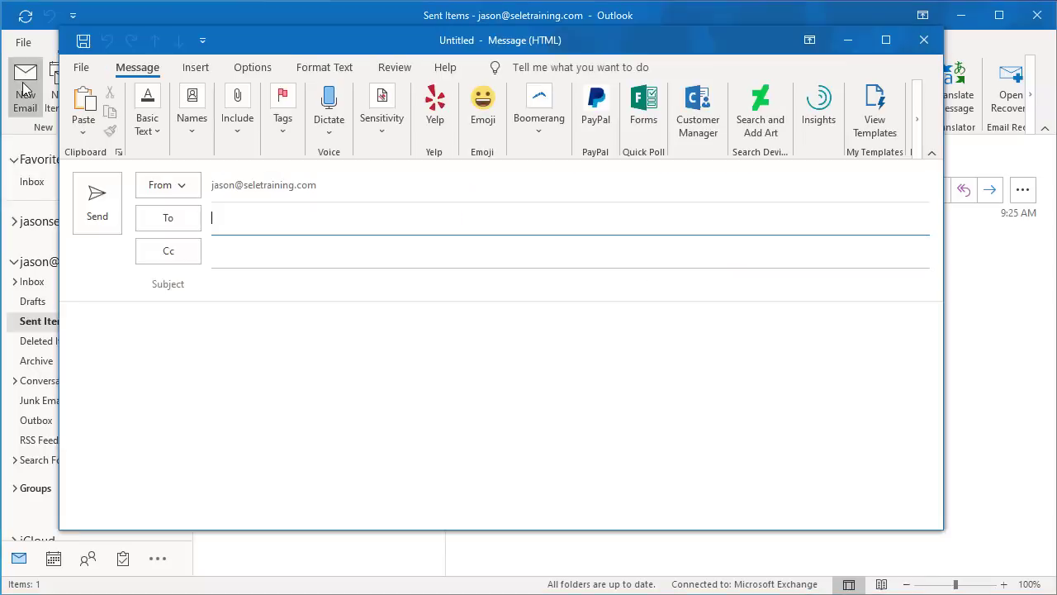
left_click(435, 122)
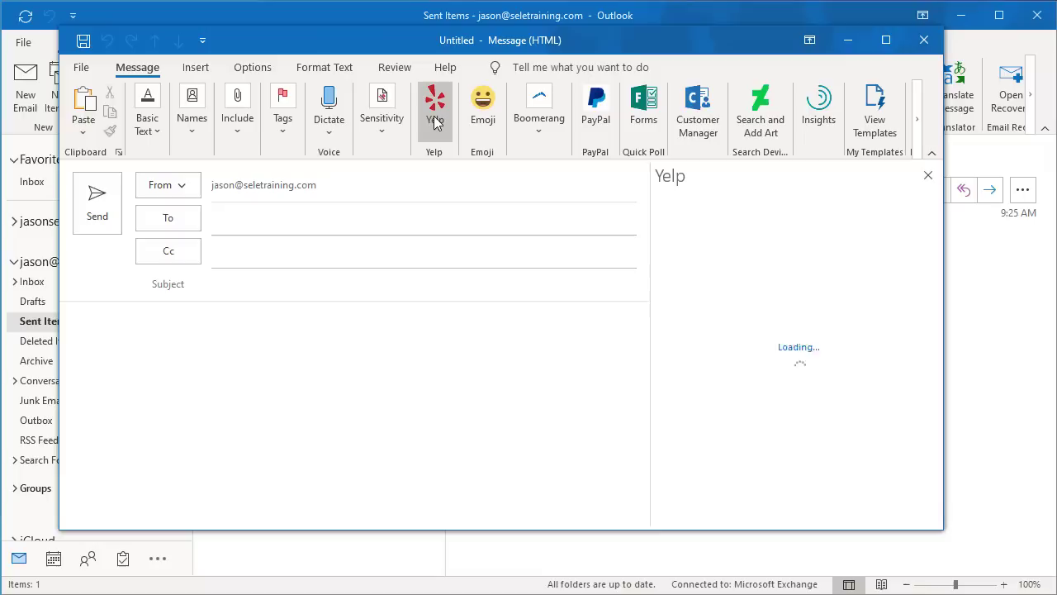
Search Yelp for tacos near portland, or and insert La Real Taqueria's card into the email.
left_click(685, 229)
type("taco")
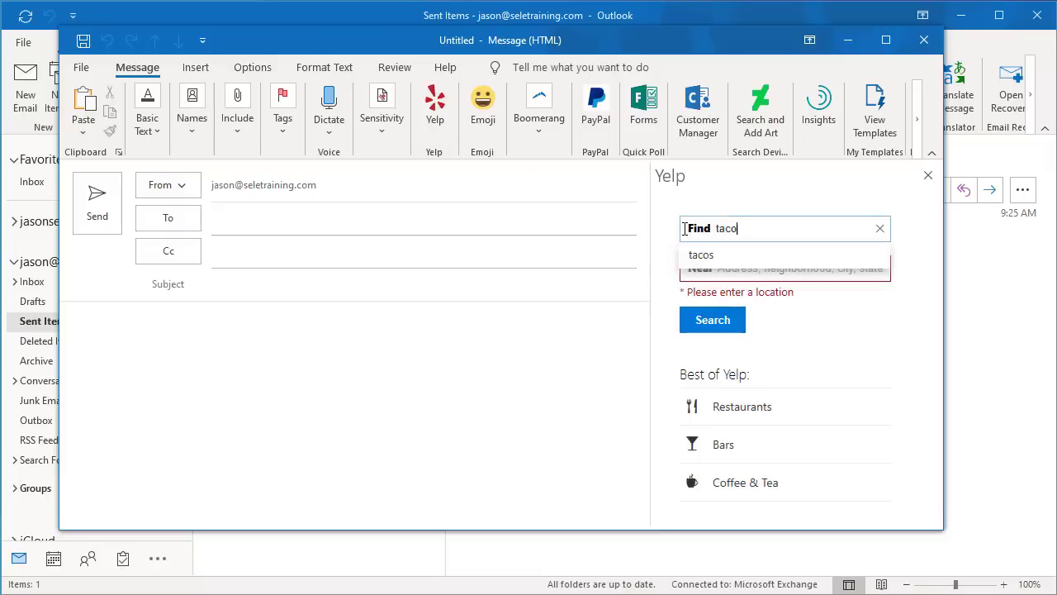
type("s")
left_click(702, 272)
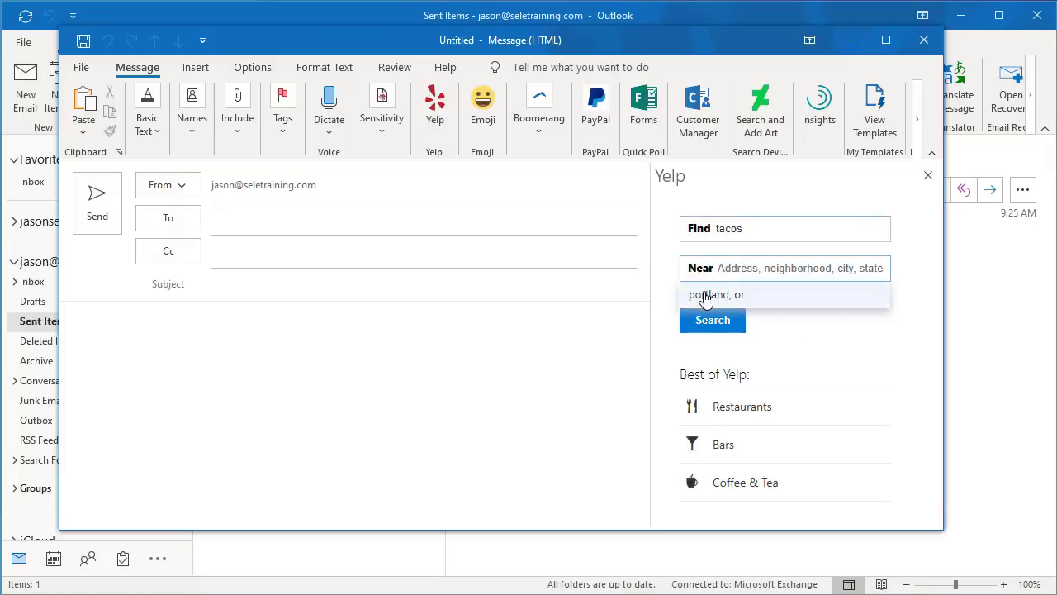
left_click(703, 300)
left_click(704, 322)
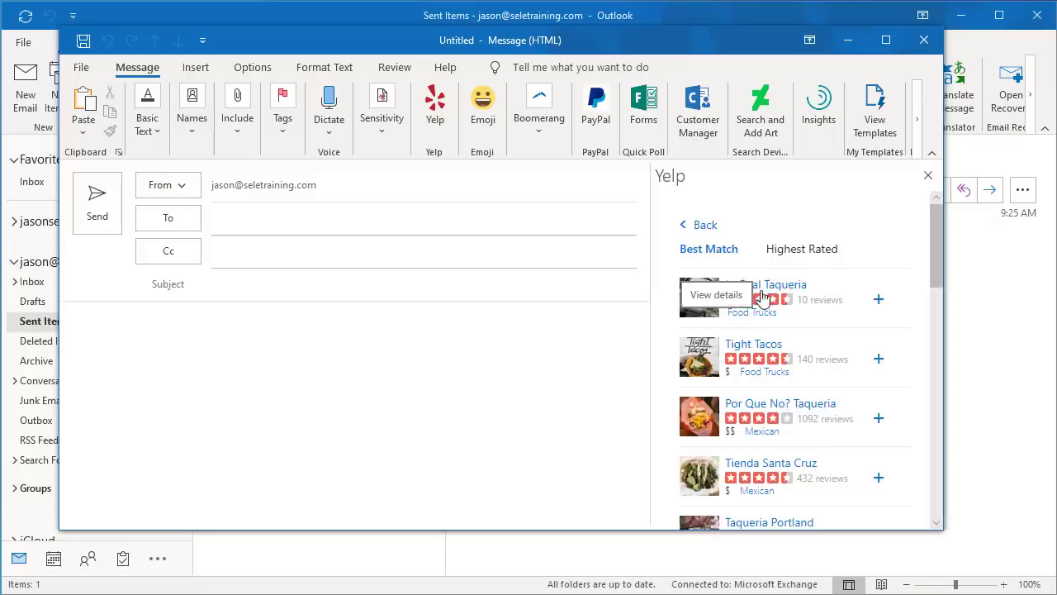
left_click(770, 288)
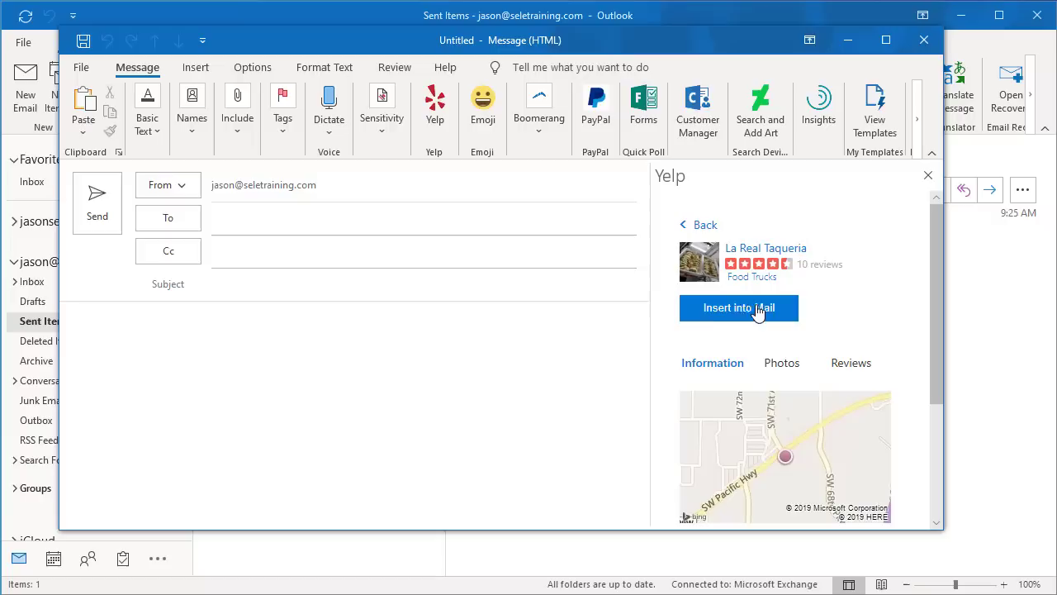
left_click(730, 315)
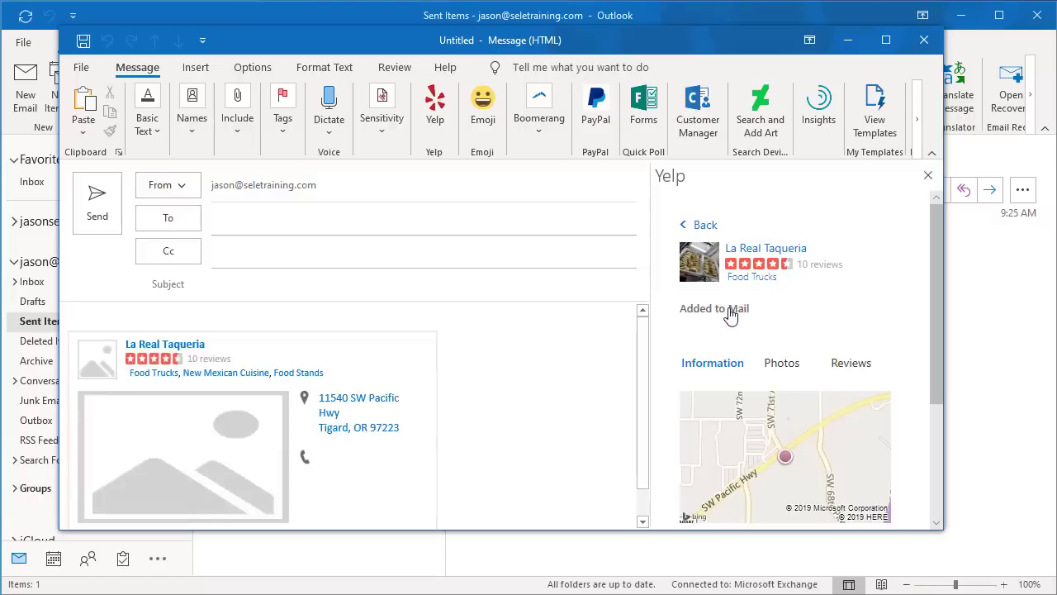
scroll(484, 357, "down", 1)
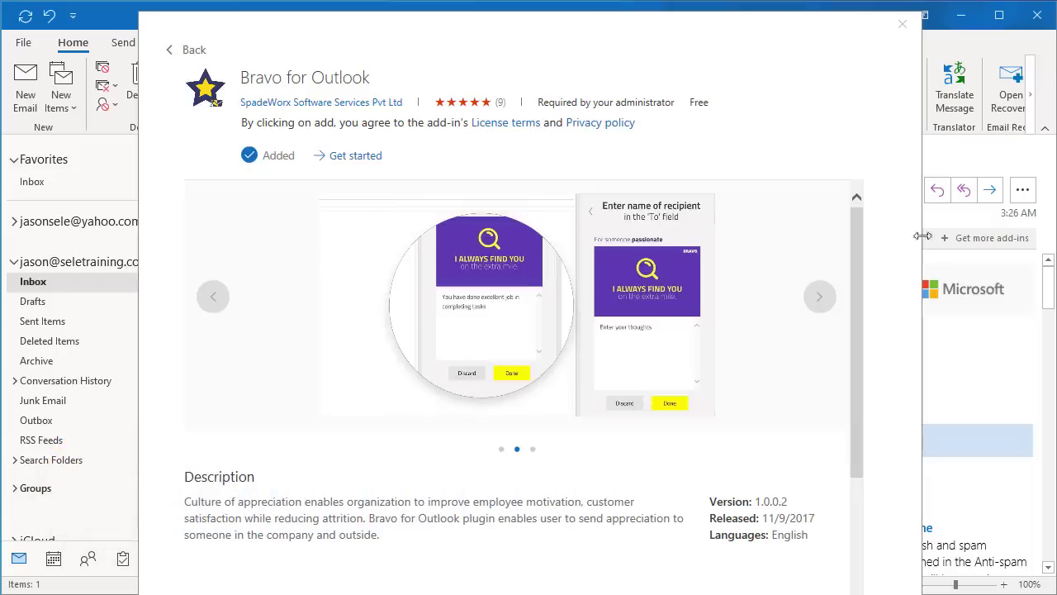
Close the Bravo for Outlook store page, returning to the Office 365 weekly digest.
left_click(903, 24)
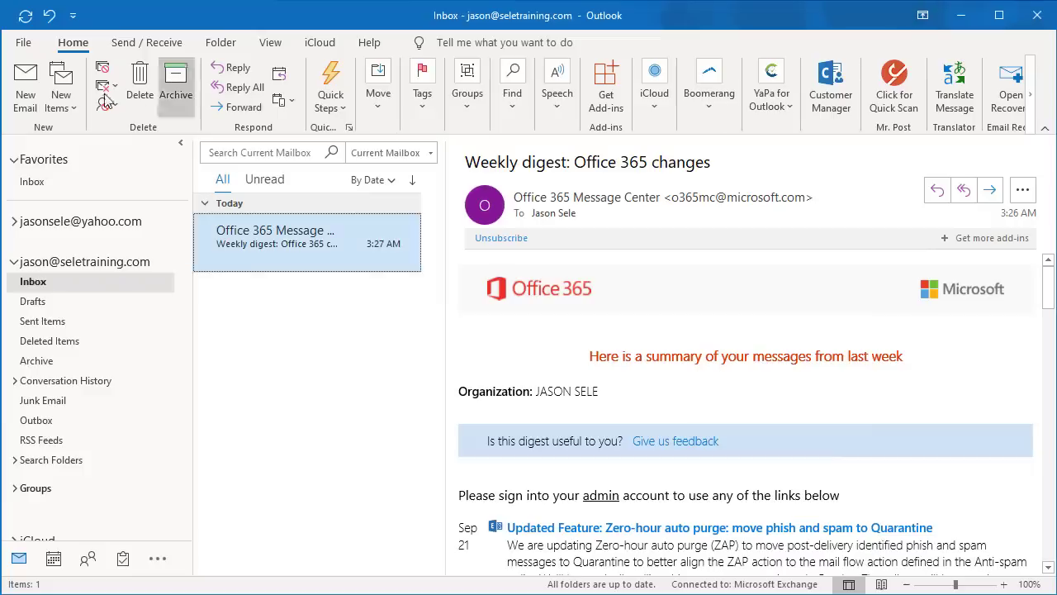
Start a new email and pick the recipient from the address suggestions.
left_click(24, 86)
left_click(235, 216)
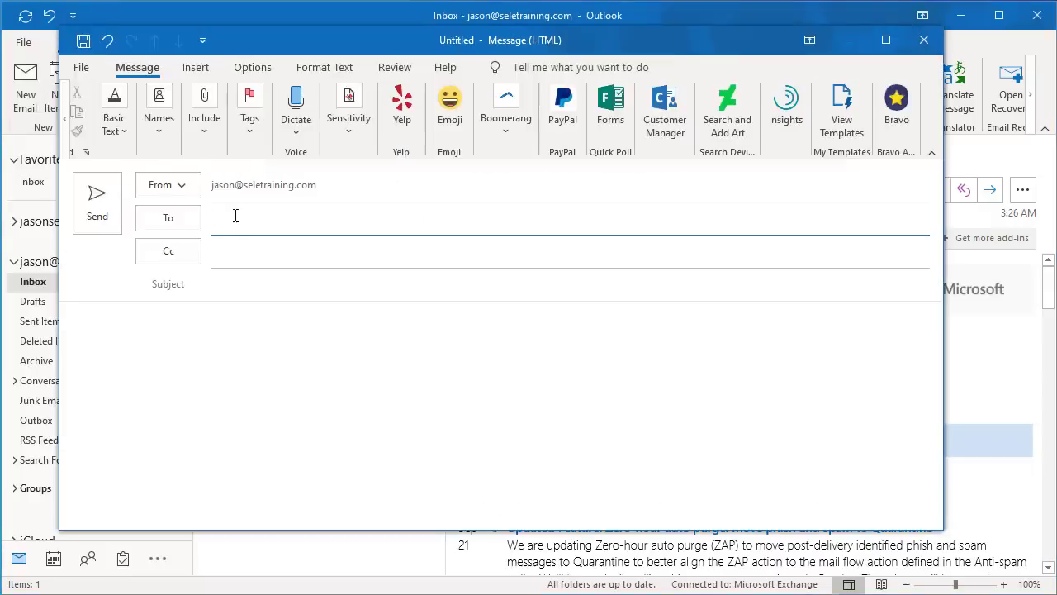
type("jason")
left_click(272, 299)
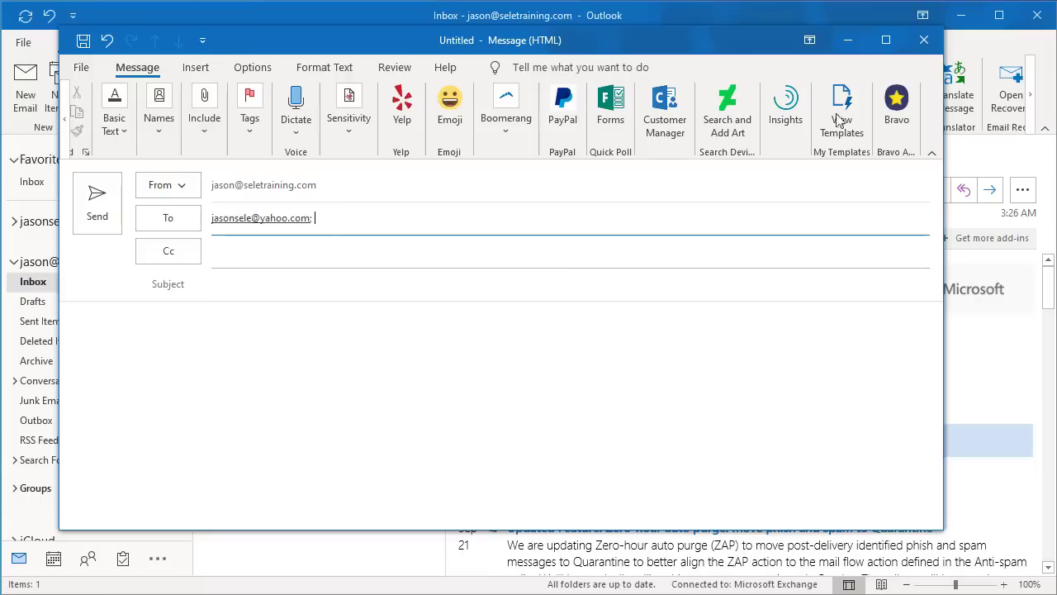
Post a Job Well Done Bravo card reading 'Great job on the report today!' into the email.
left_click(892, 100)
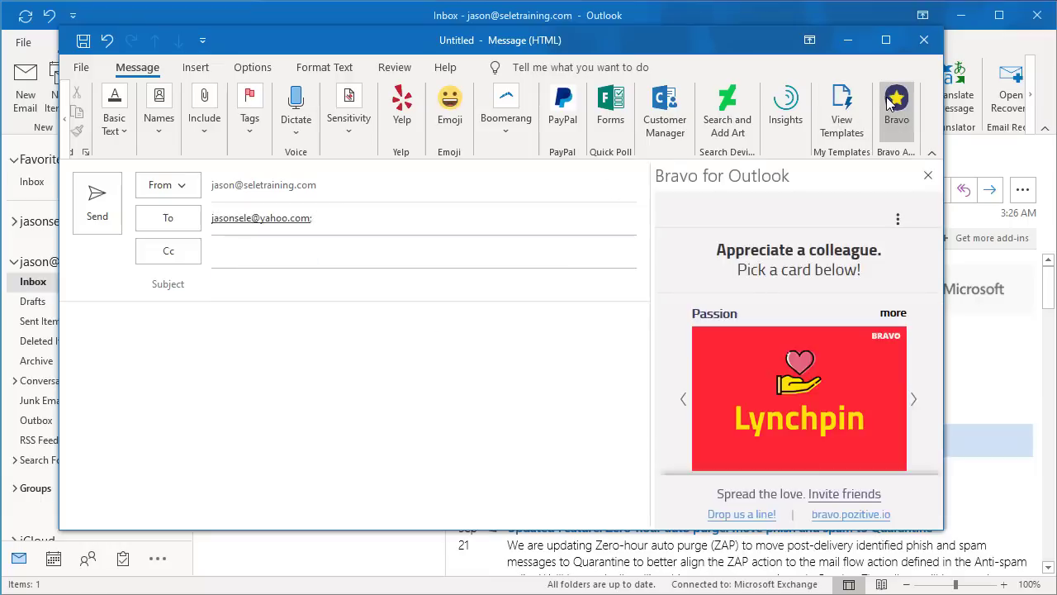
scroll(829, 296, "down", 2)
scroll(829, 296, "down", 3)
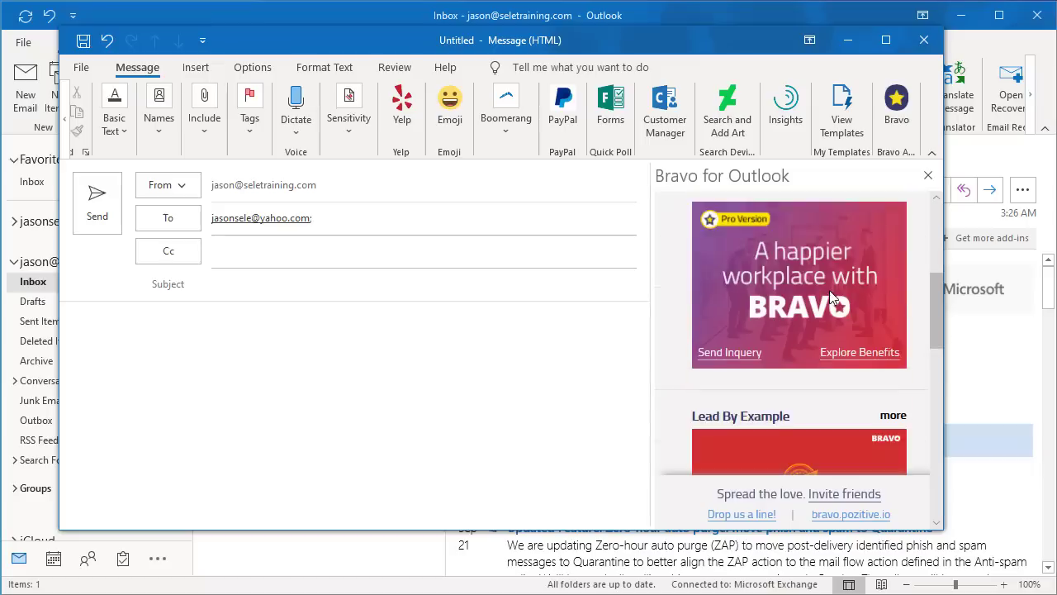
scroll(830, 290, "down", 3)
left_click(792, 337)
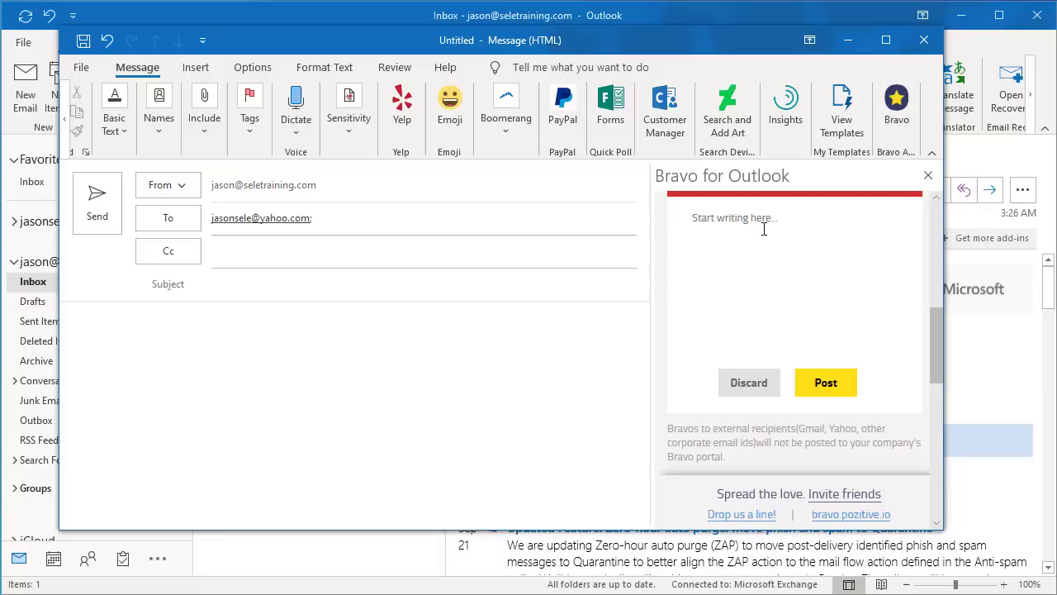
type("Great job on the report today!")
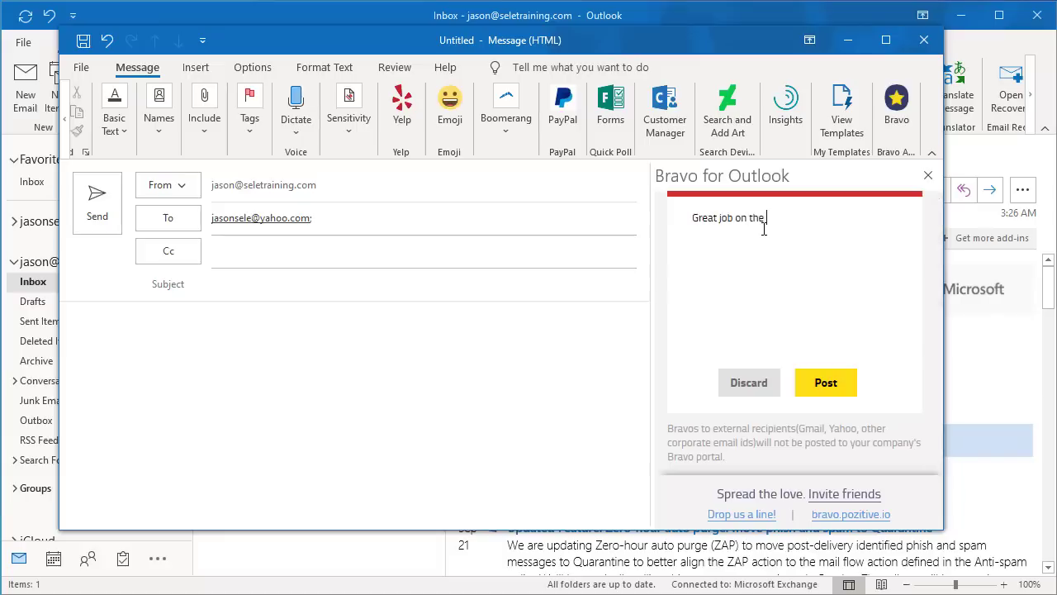
left_click(823, 384)
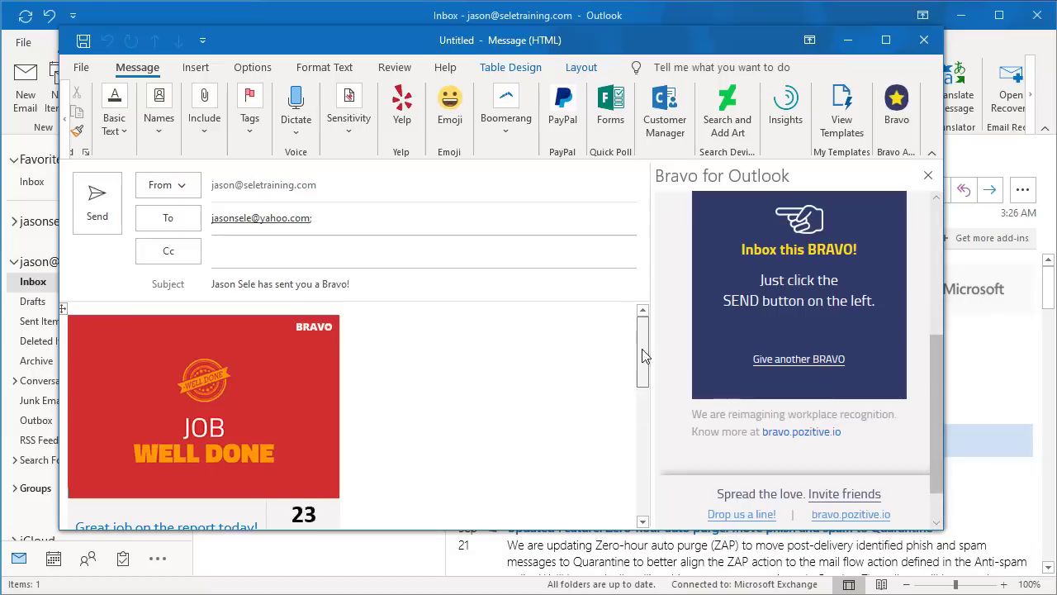
left_click_drag(642, 355, 195, 183)
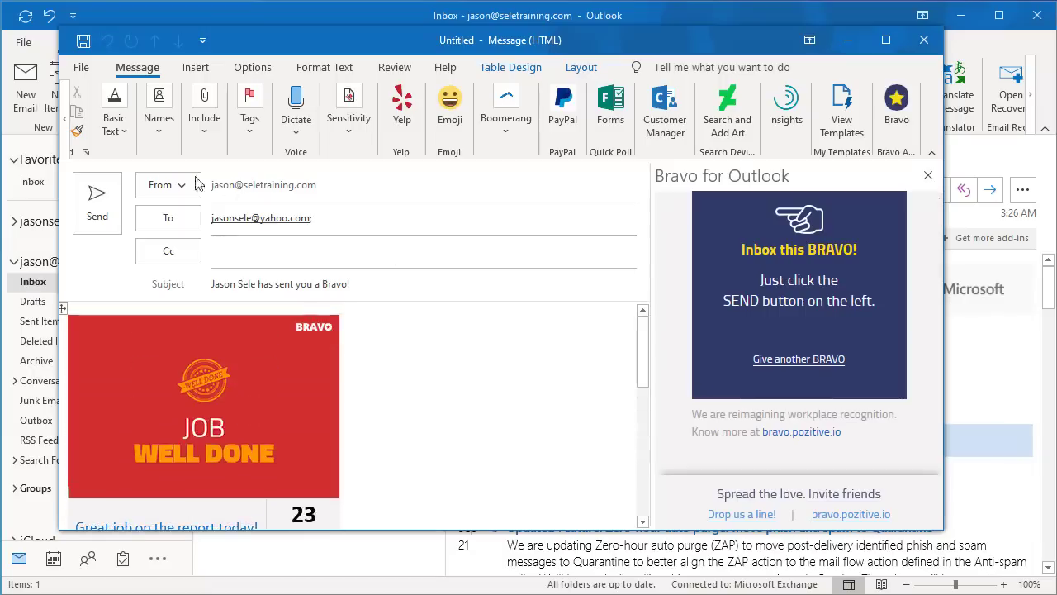
Send the Bravo email, then close the DeviantArt add-in store page.
left_click(97, 201)
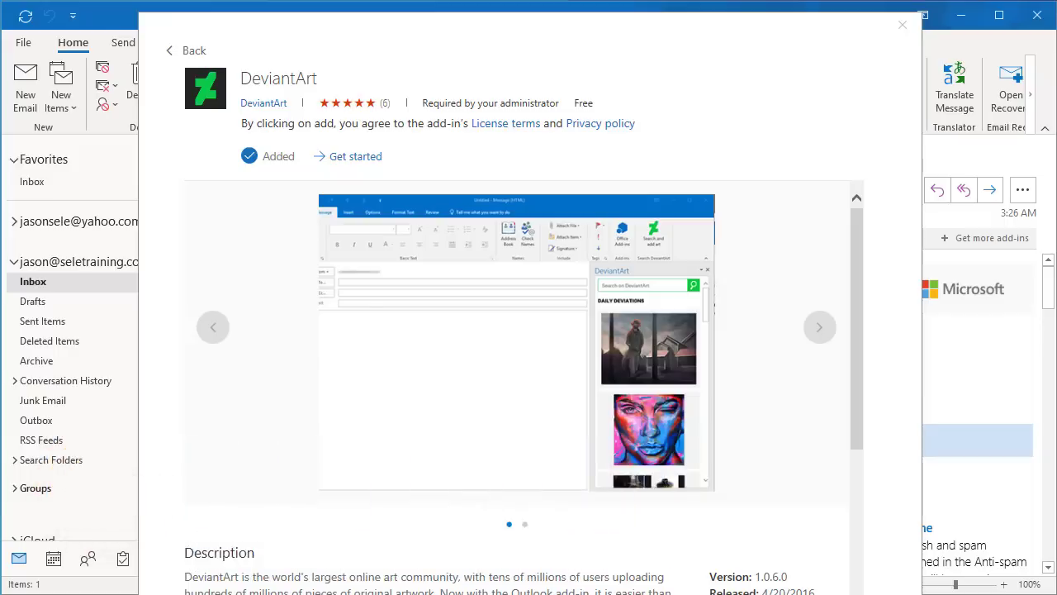
left_click(902, 26)
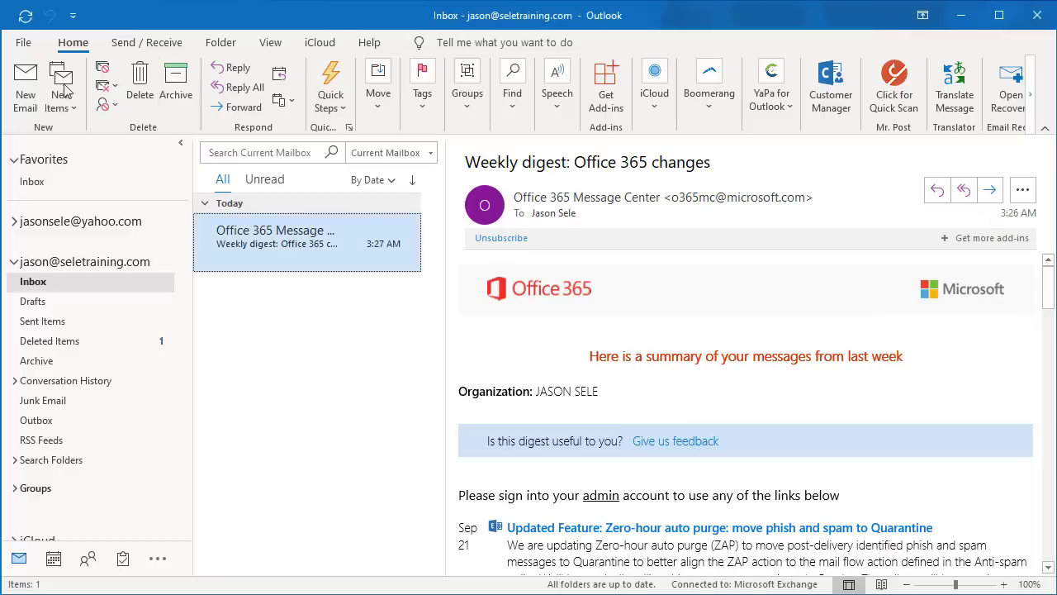
Search DeviantArt for 'mountain' and insert the waterfall/volcano photo into a new email.
left_click(26, 89)
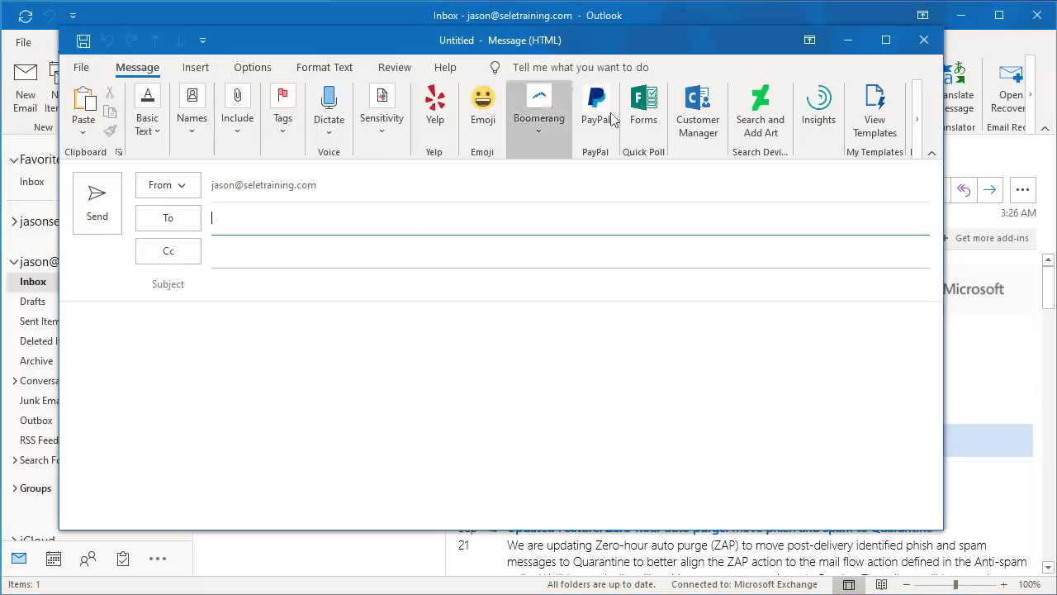
left_click(773, 113)
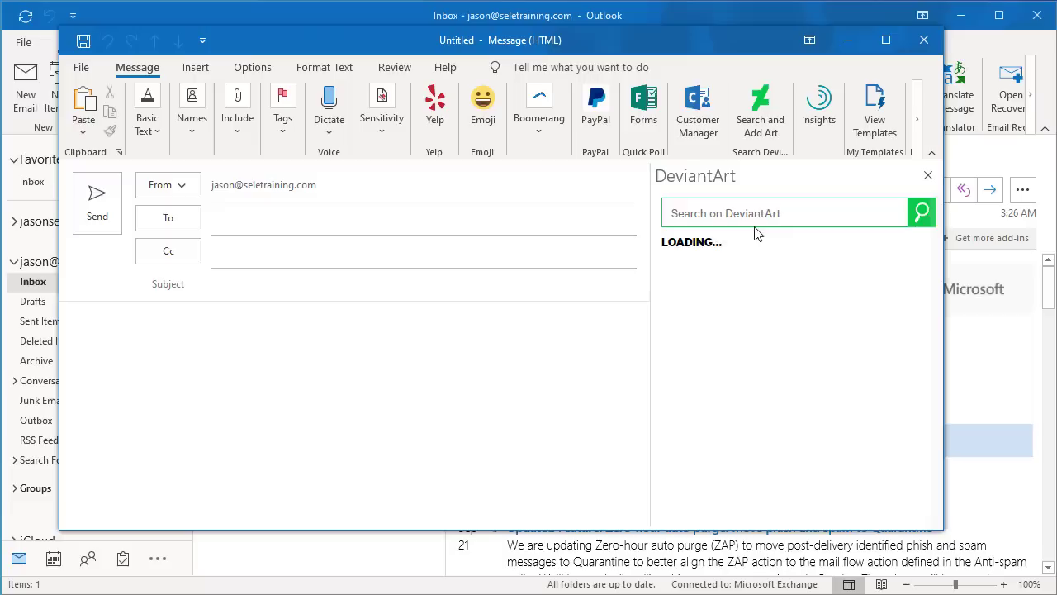
type("mou")
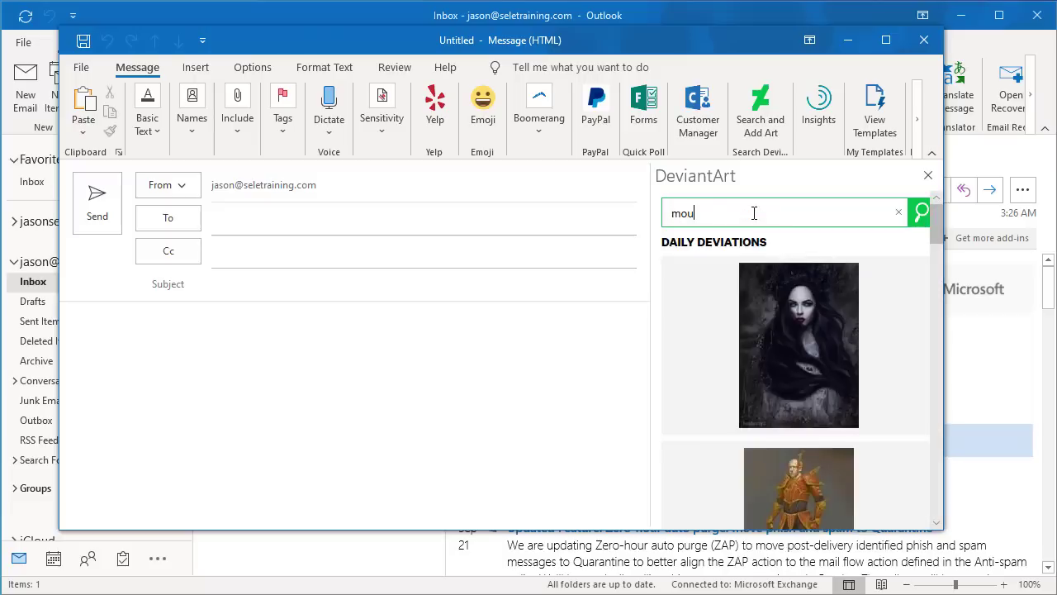
type("ntain")
key("Return")
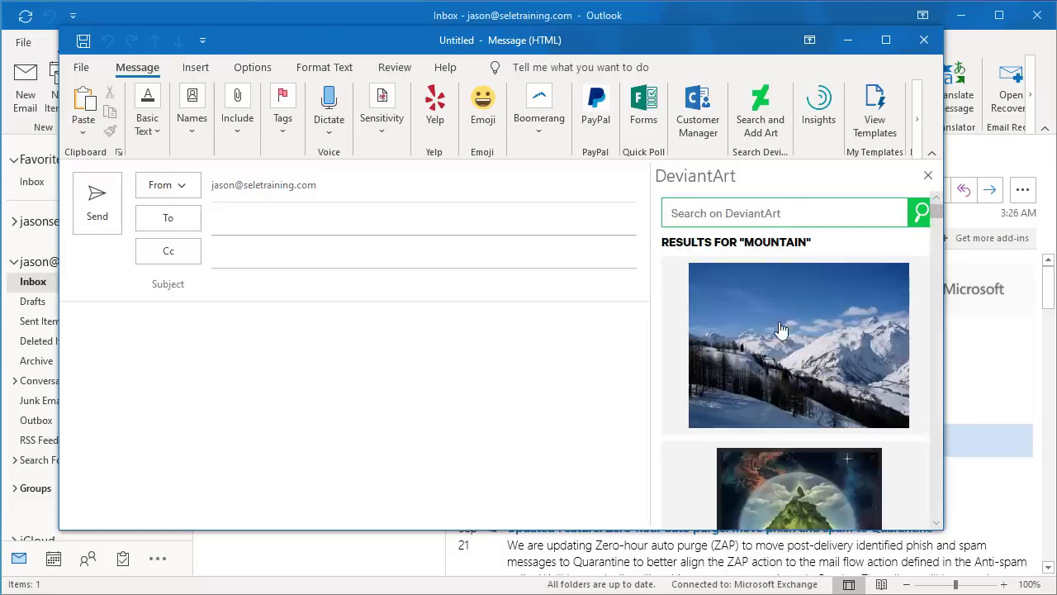
scroll(780, 330, "down", 2)
scroll(781, 330, "down", 3)
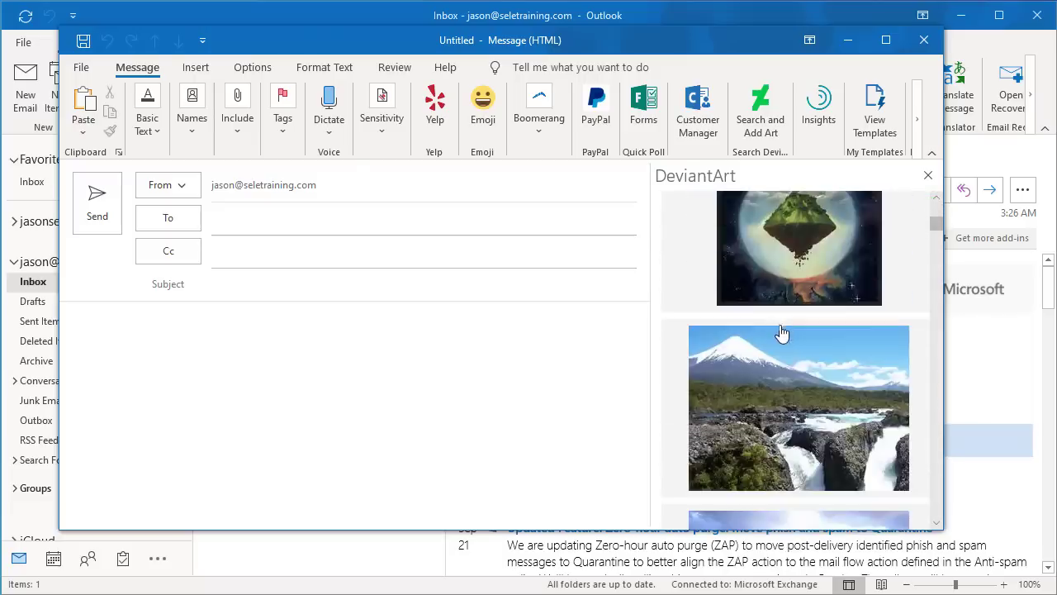
left_click(797, 395)
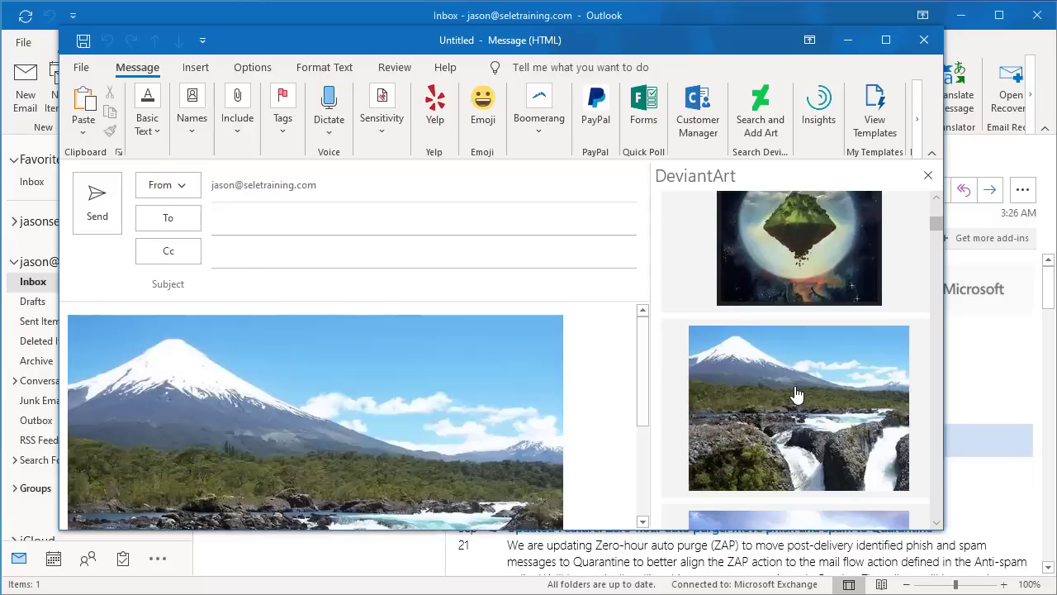
scroll(512, 388, "down", 3)
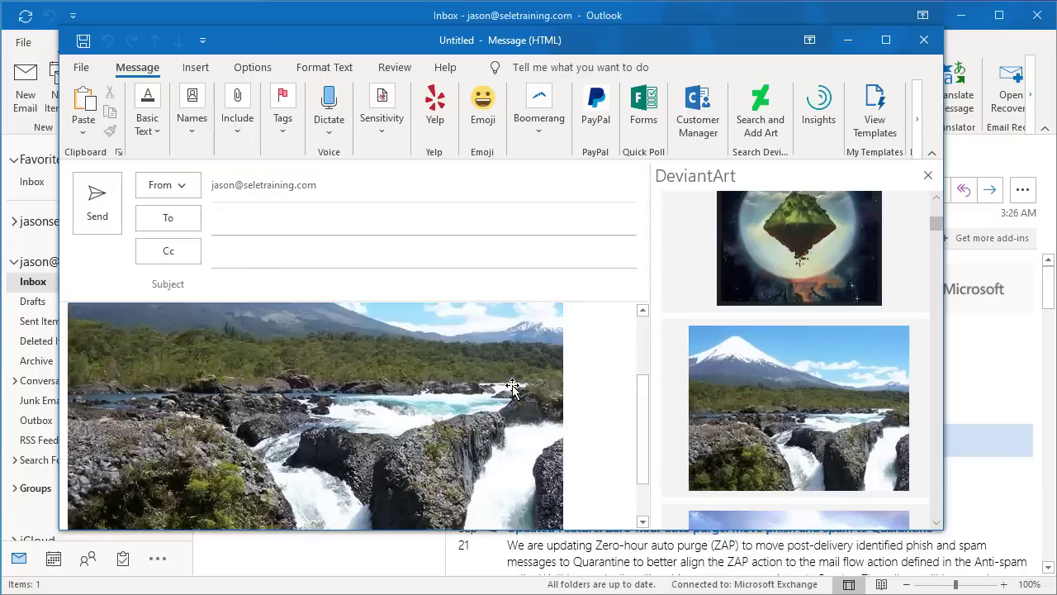
scroll(512, 388, "down", 2)
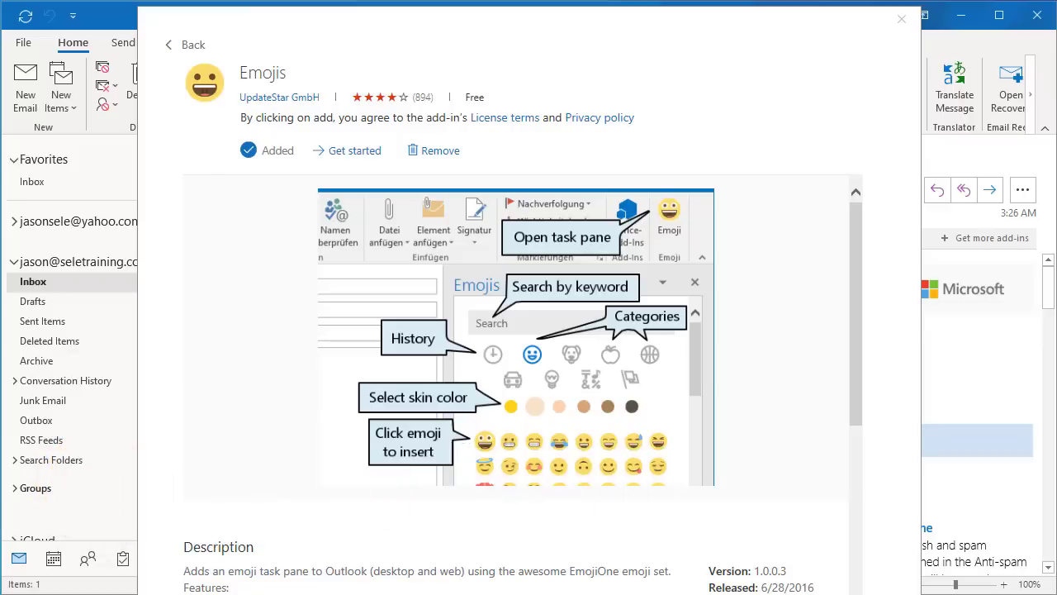
Close the Emojis add-in page and start a new message reading 'Hello'.
left_click(901, 19)
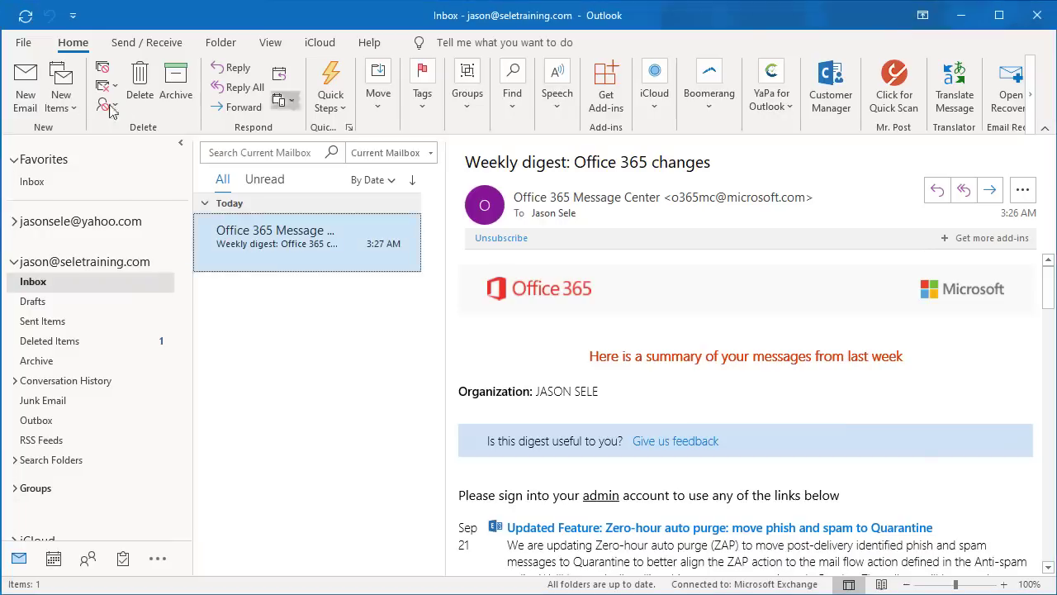
left_click(26, 85)
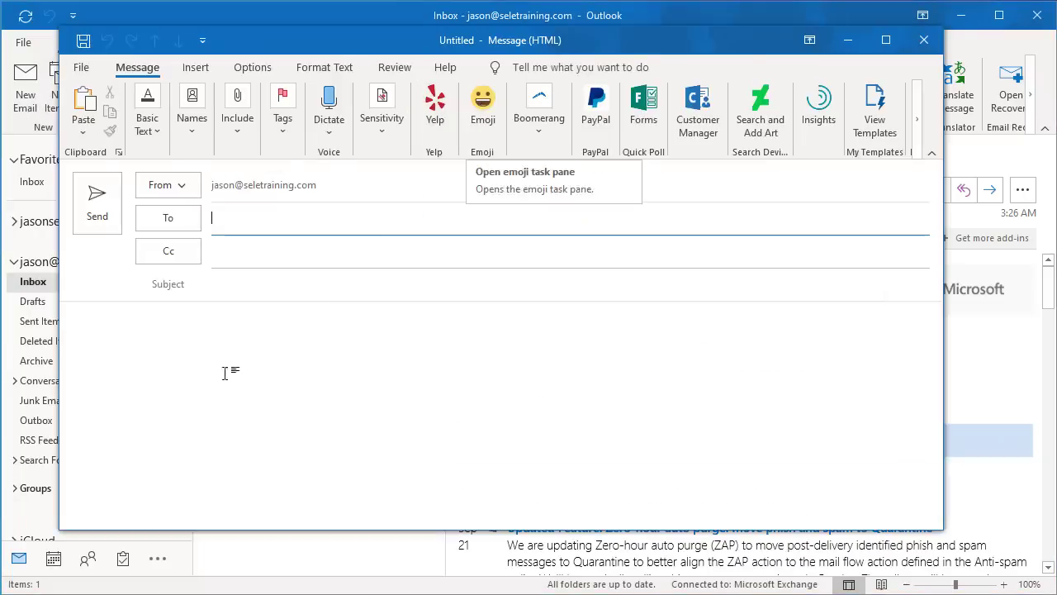
left_click(181, 345)
type("Hello")
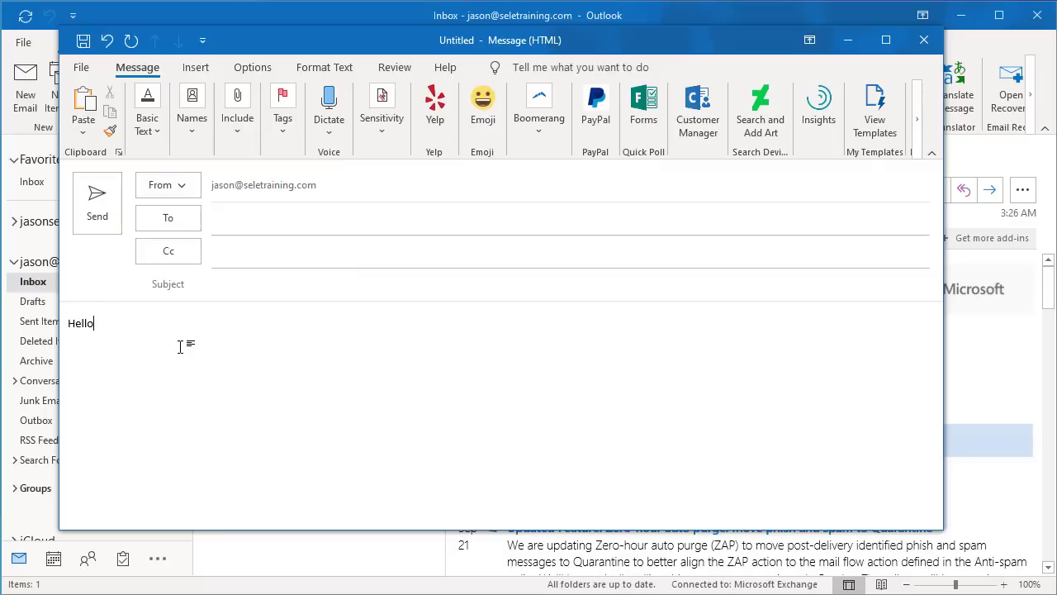
Add pouting-face, goblin and heart-eyes emojis after Hello.
left_click(483, 107)
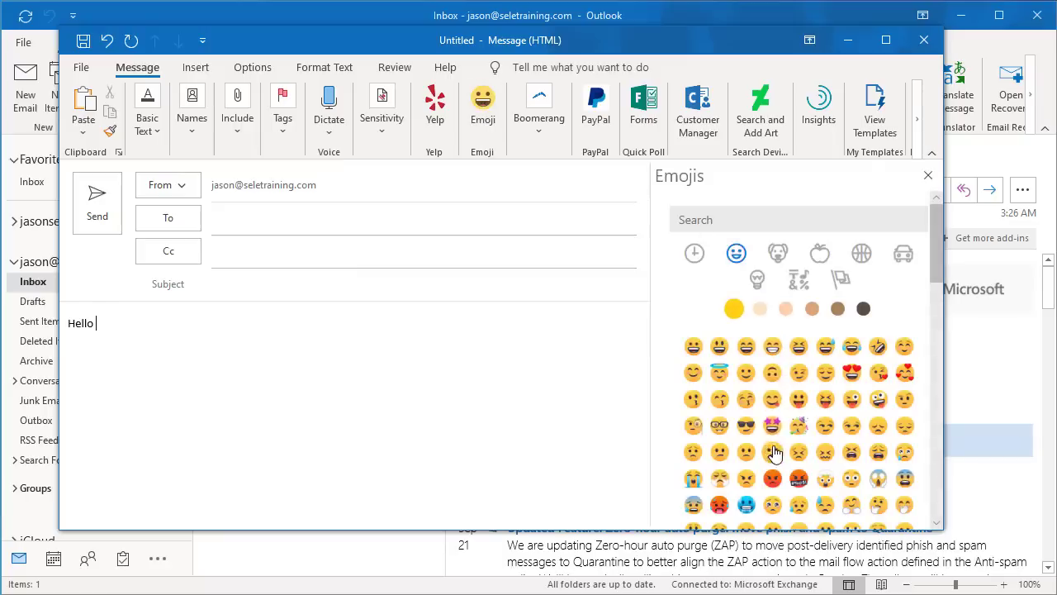
scroll(774, 447, "down", 2)
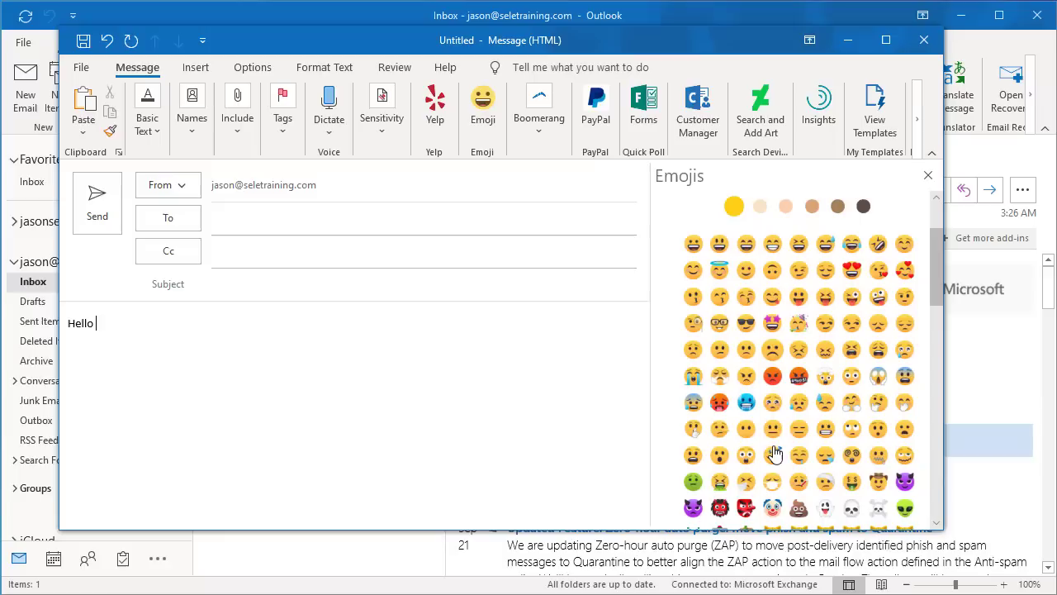
left_click(773, 377)
left_click(746, 508)
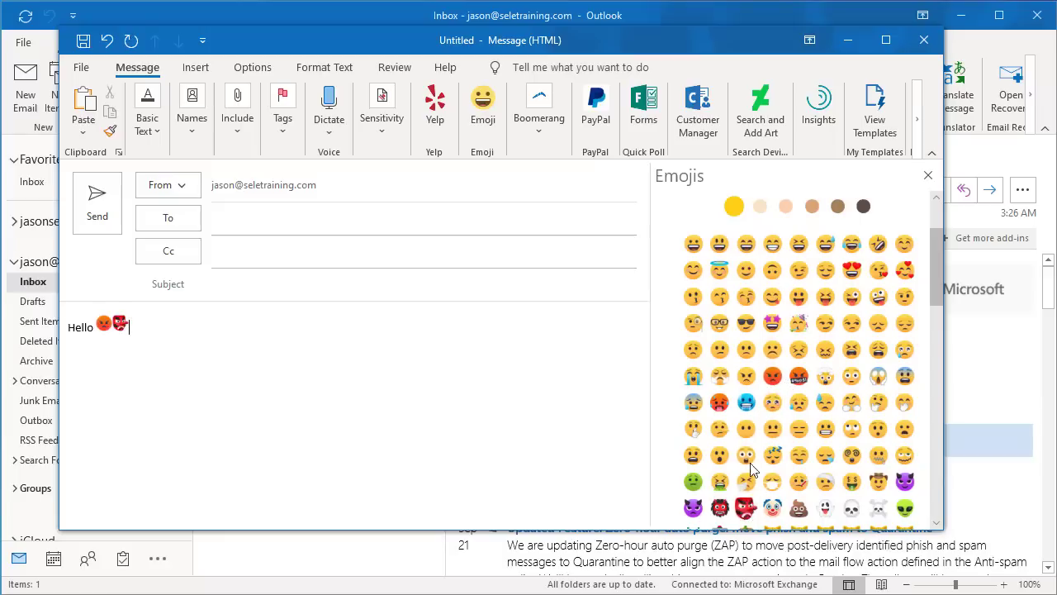
left_click(859, 275)
scroll(860, 281, "down", 1)
scroll(860, 282, "down", 10)
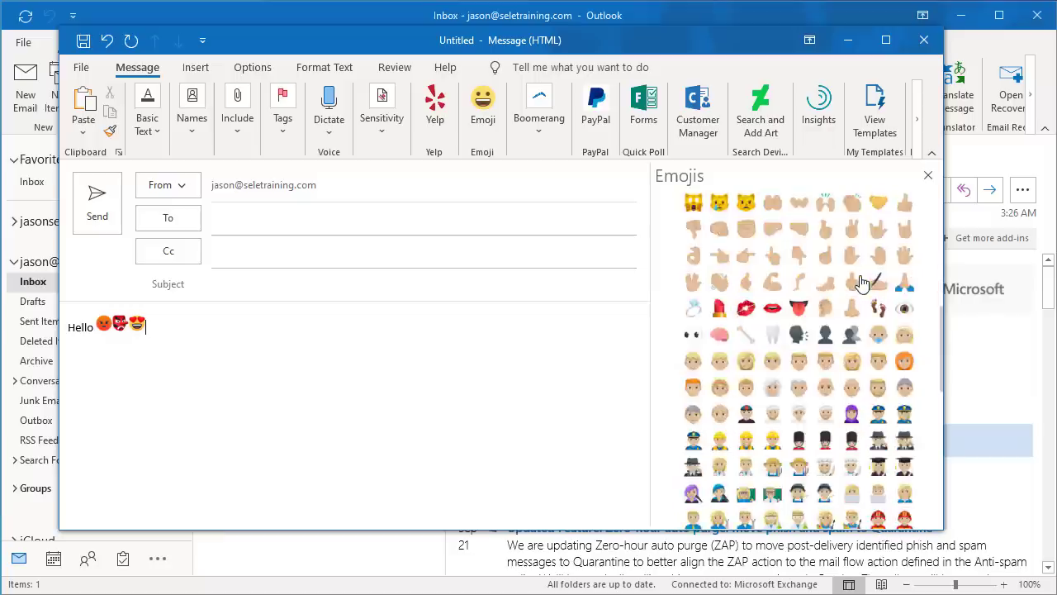
scroll(859, 282, "down", 6)
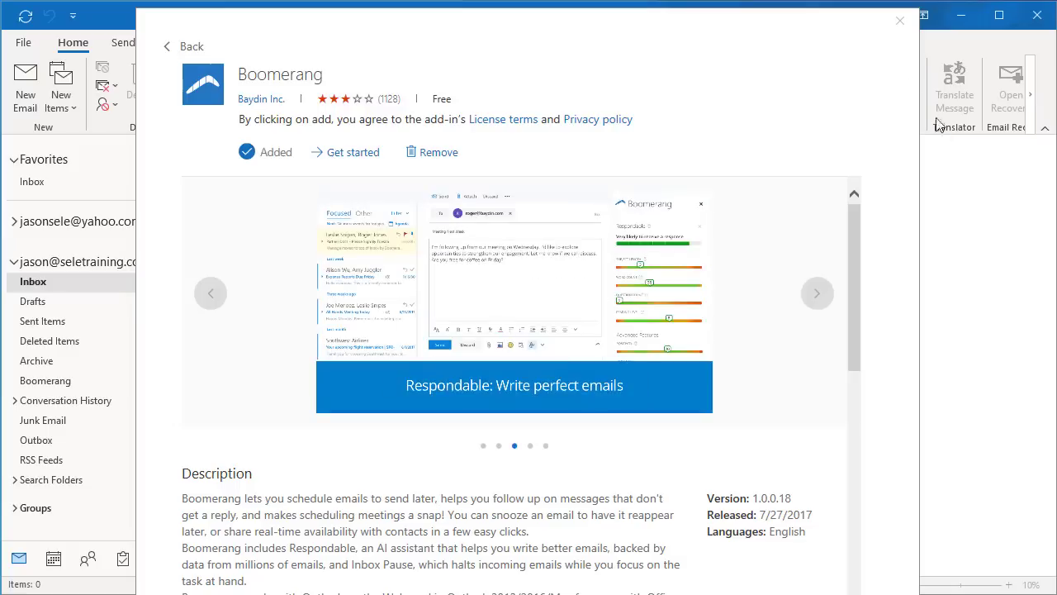
Close the Boomerang add-in page and open a new blank email.
left_click(899, 21)
left_click(24, 81)
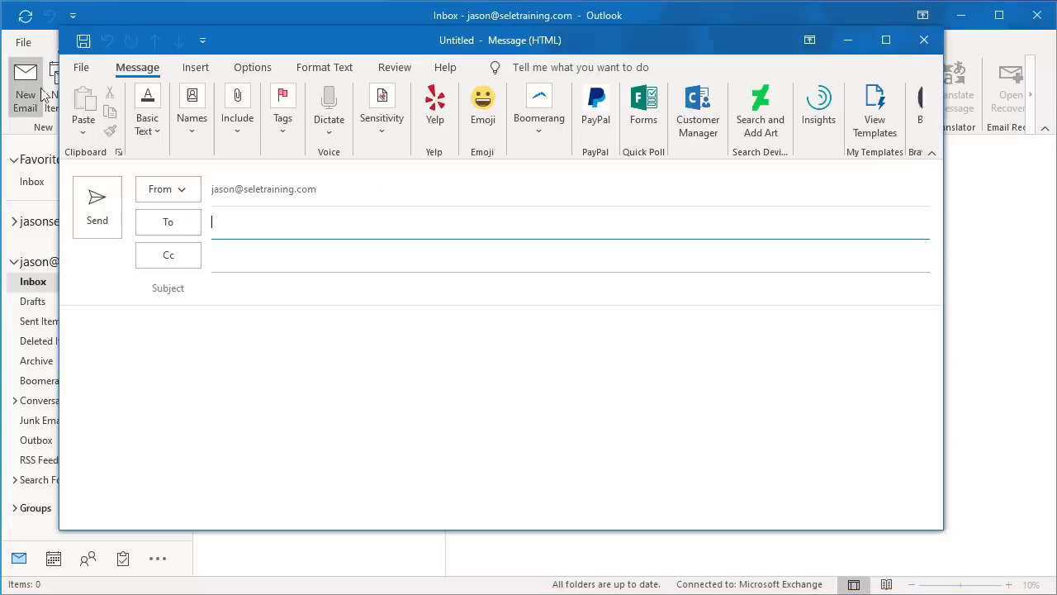
Set a Boomerang reminder for 4 hours with the note 'Reminder'.
left_click(540, 122)
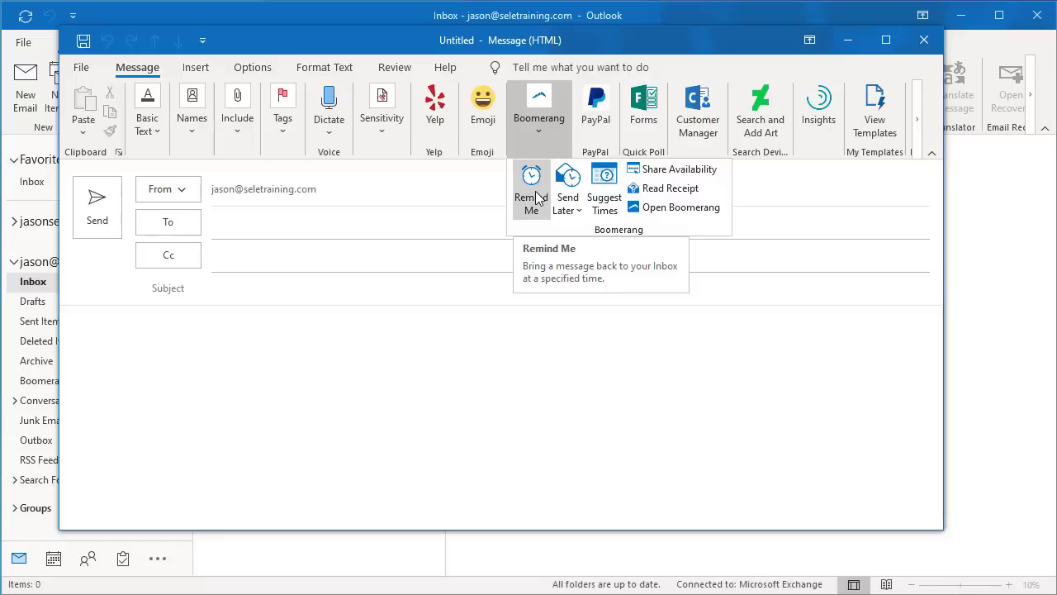
left_click(535, 196)
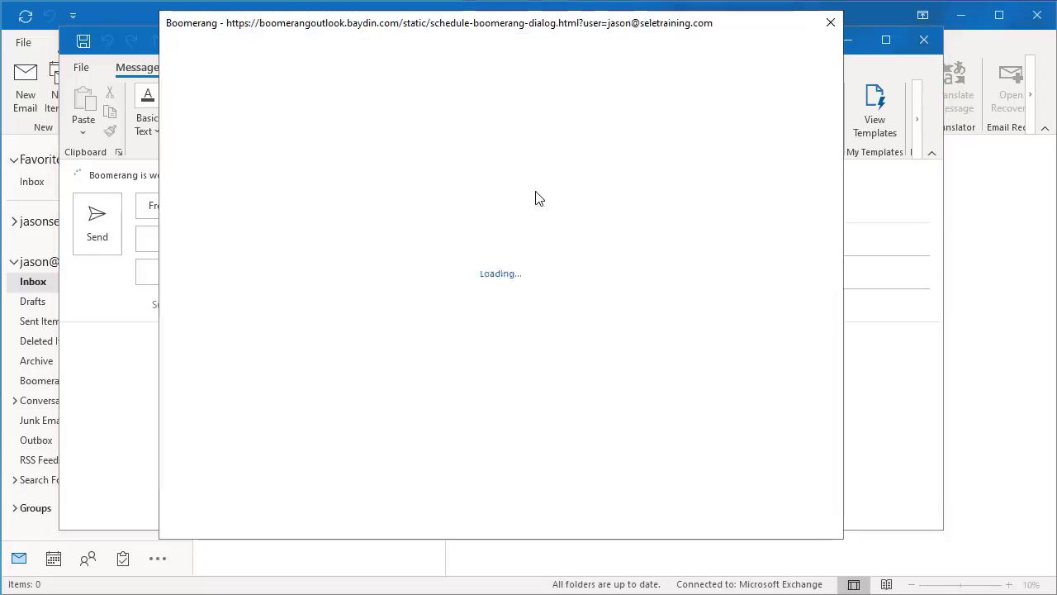
left_click(264, 69)
type("Remi")
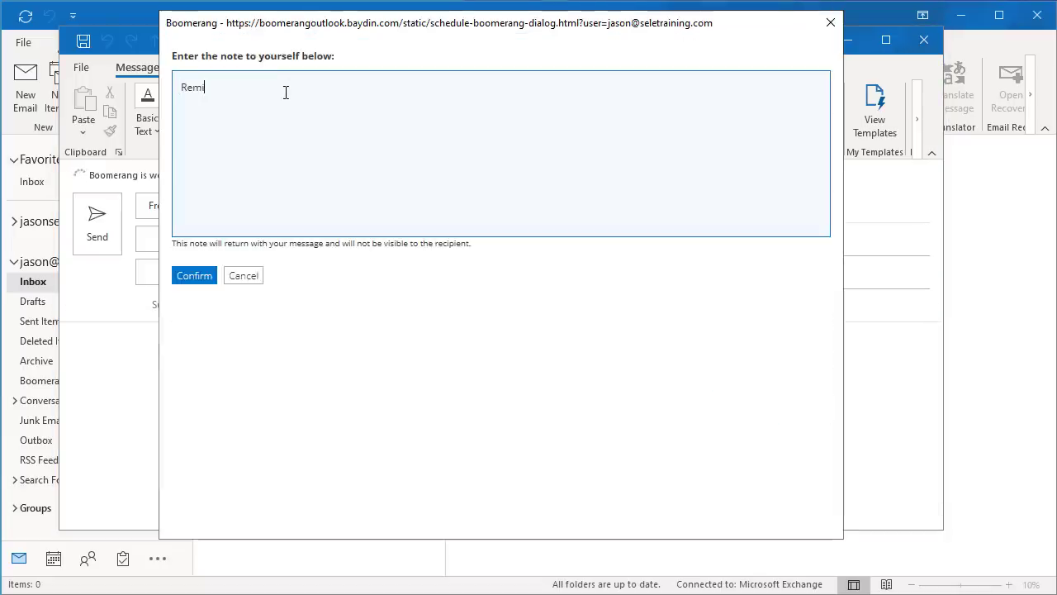
type("nder")
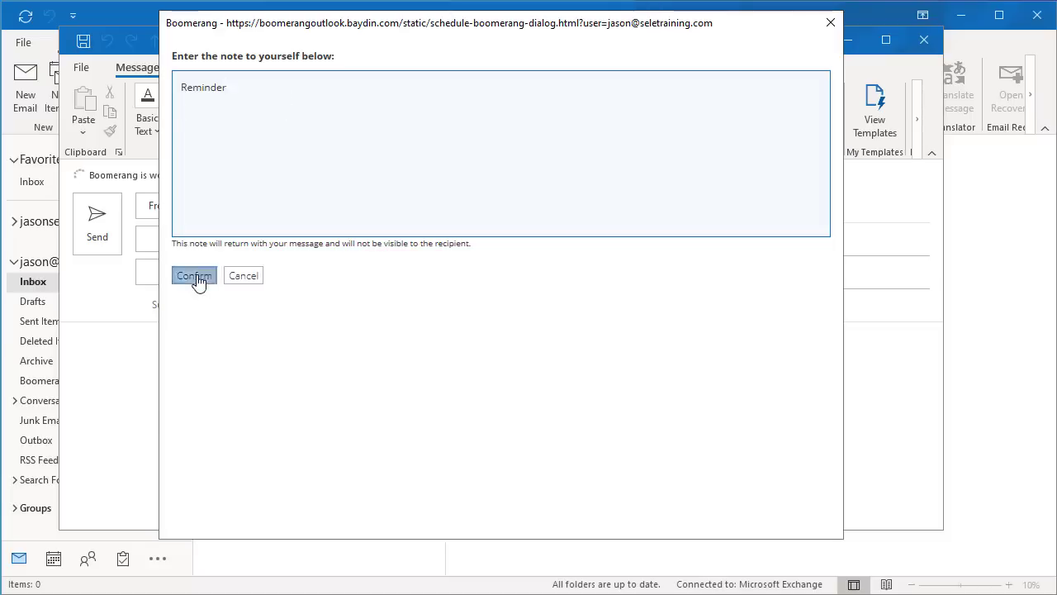
left_click(196, 278)
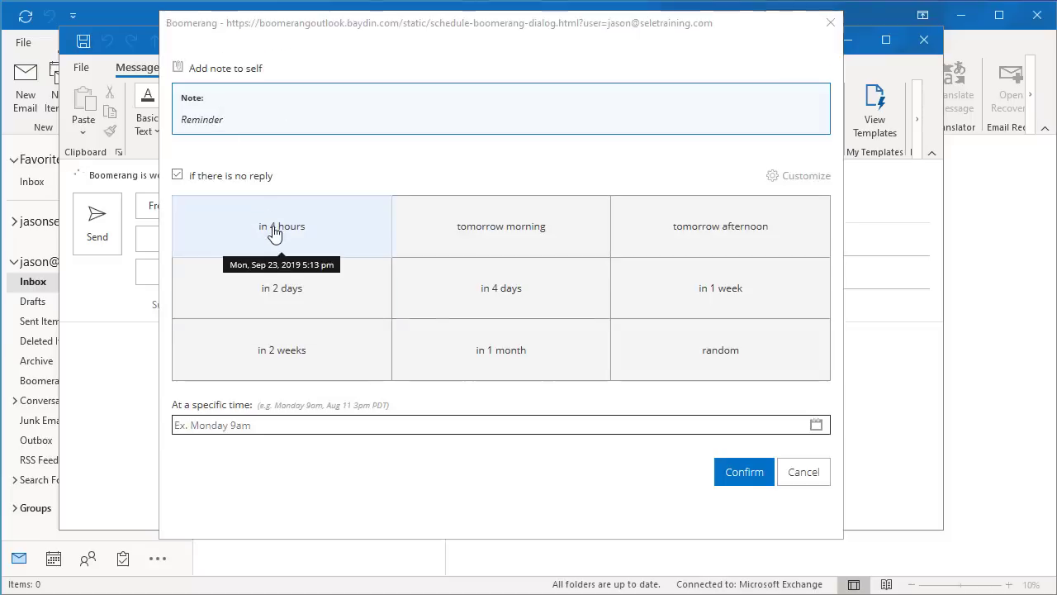
left_click(275, 234)
Send the Test message and open a fresh blank message.
left_click(230, 284)
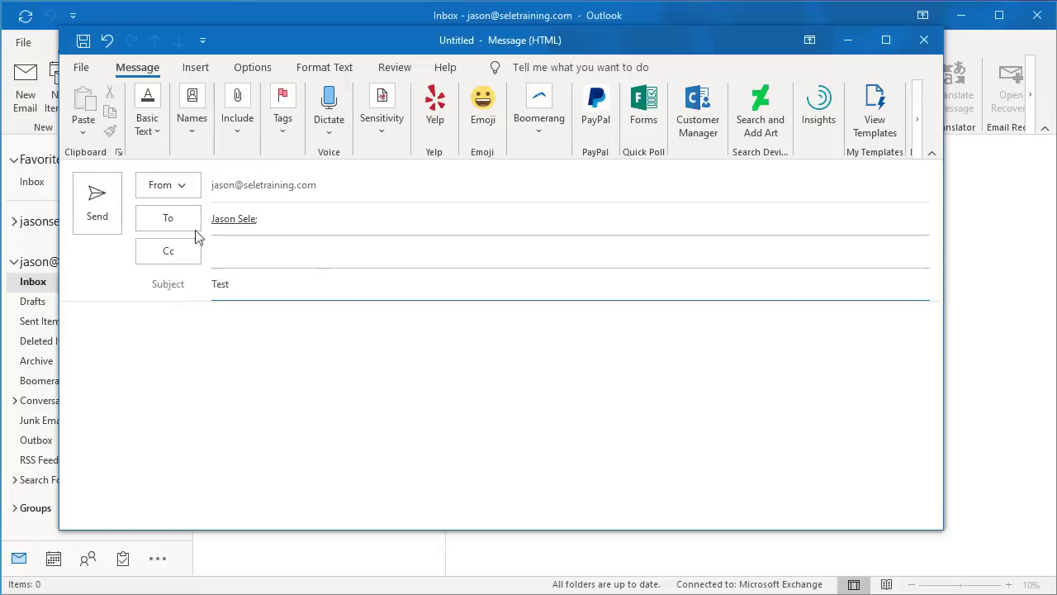
left_click(96, 205)
left_click(25, 98)
Check Boomerang's Send Later timing choices, then open Suggest Times for the Sep 22–28 week.
left_click(514, 138)
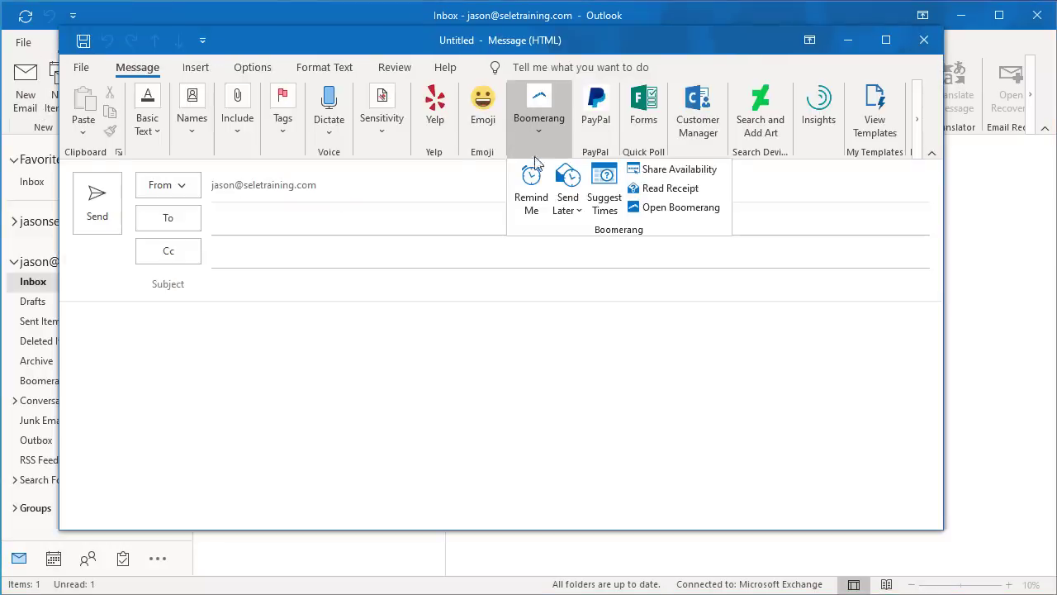
left_click(567, 207)
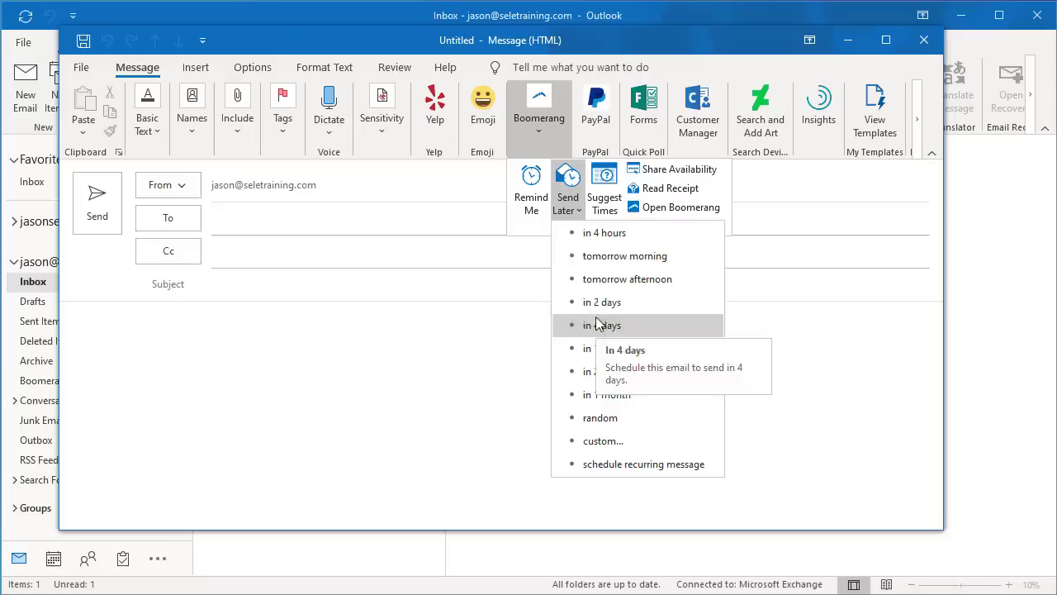
left_click(604, 196)
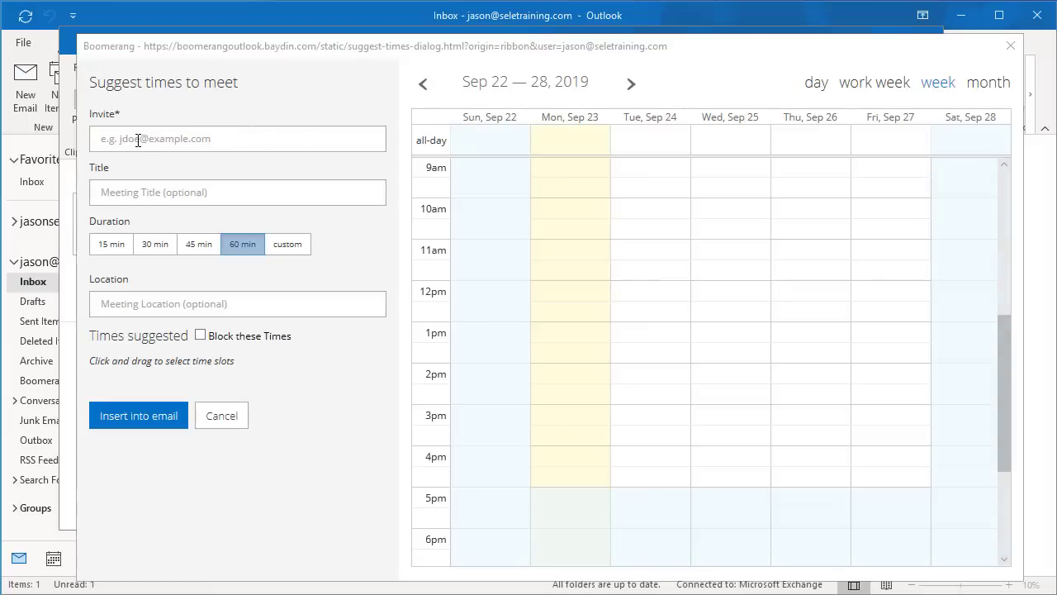
Suggest Monday Sep 23 slots at 10am, 11am and 12pm and insert them into the email.
left_click(138, 141)
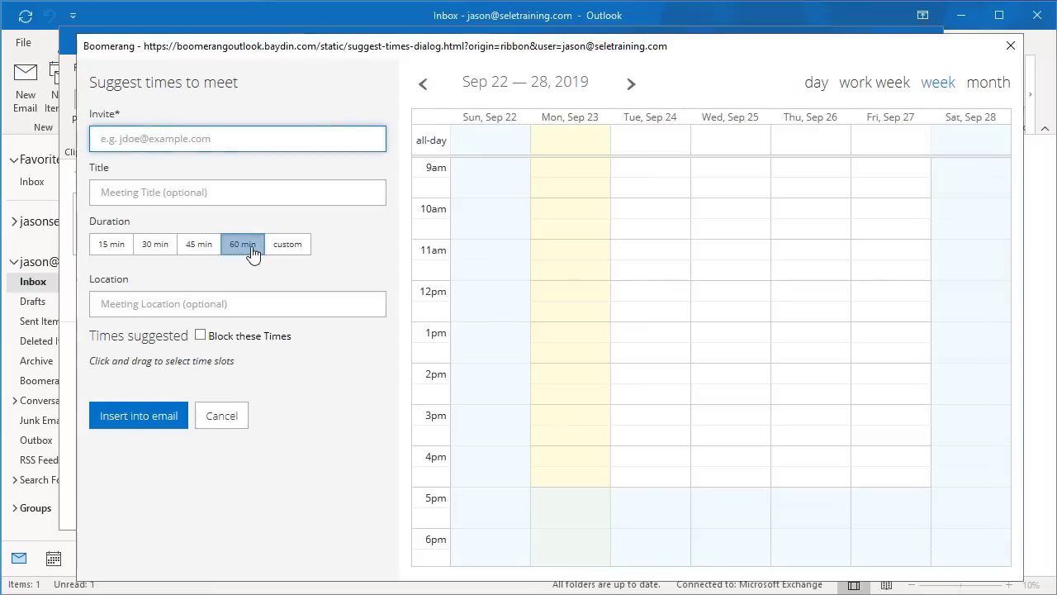
left_click(574, 216)
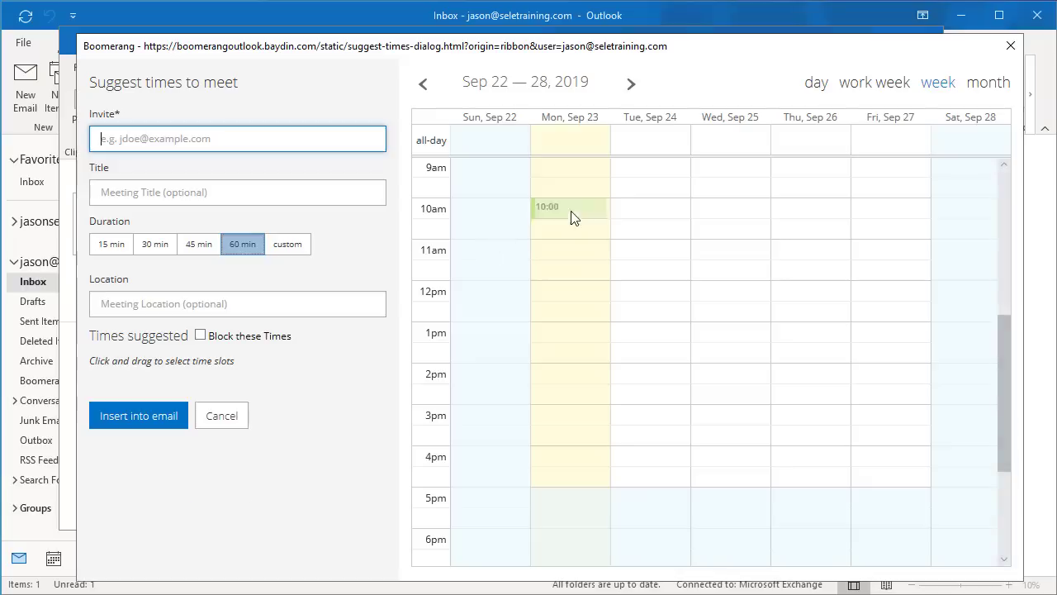
left_click(575, 256)
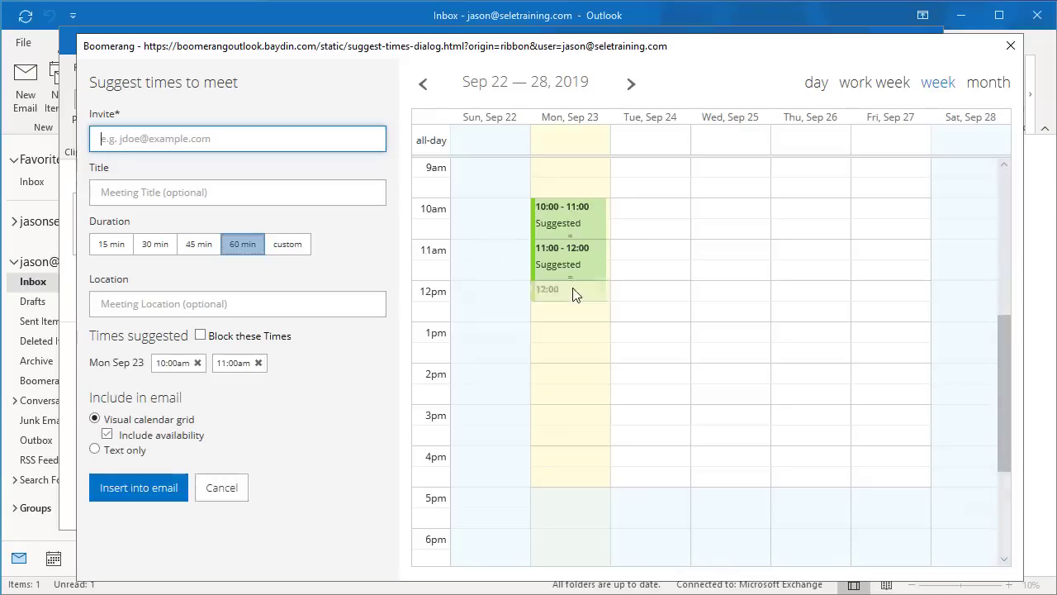
left_click(574, 302)
left_click(169, 489)
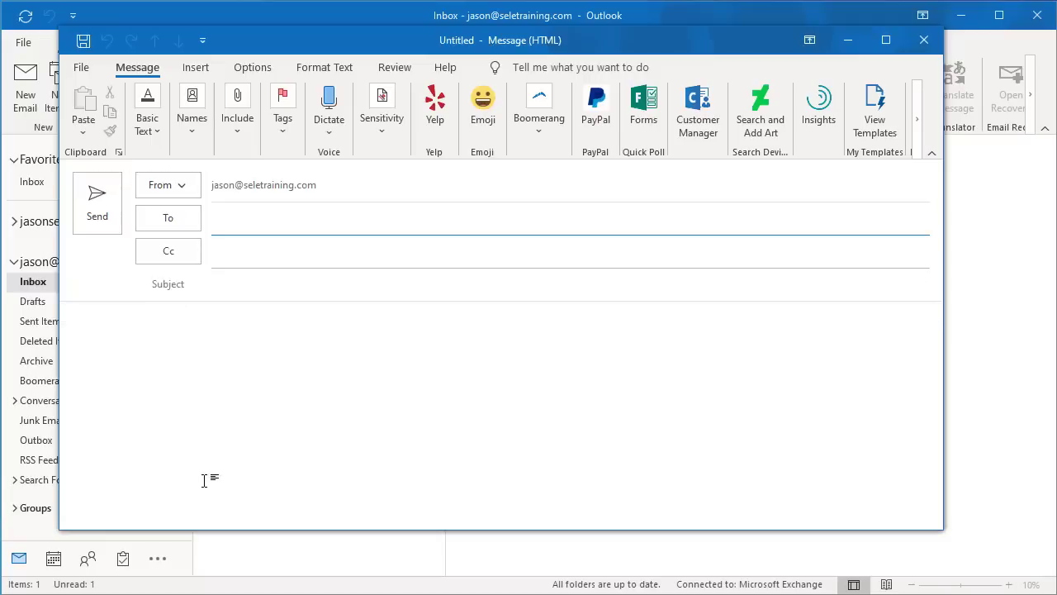
Insert Boomerang's next-3-days availability grid, Sep 23–25, 9am–5pm, into the message.
left_click(539, 118)
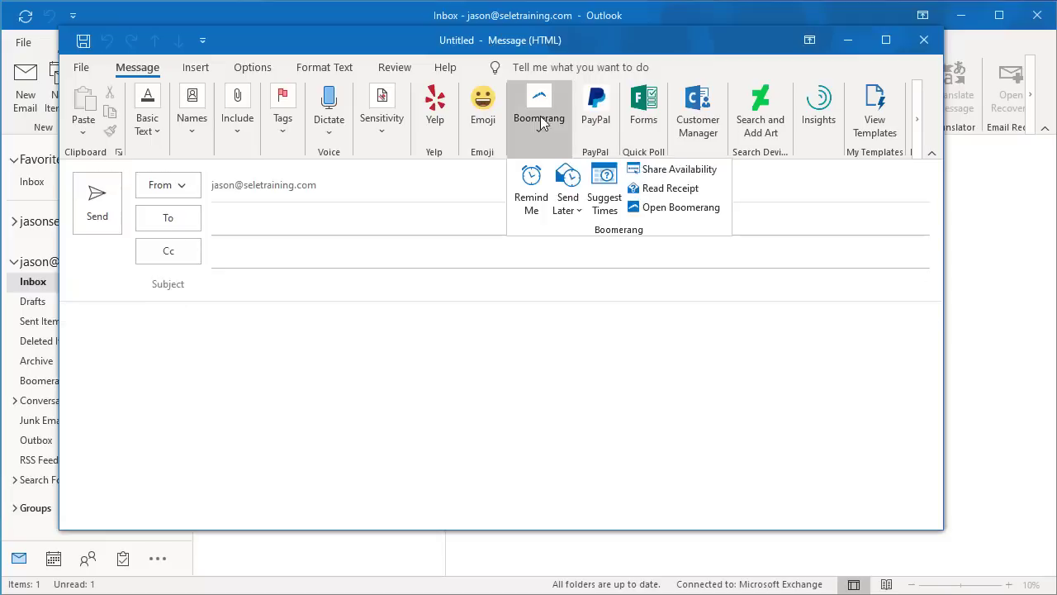
left_click(658, 175)
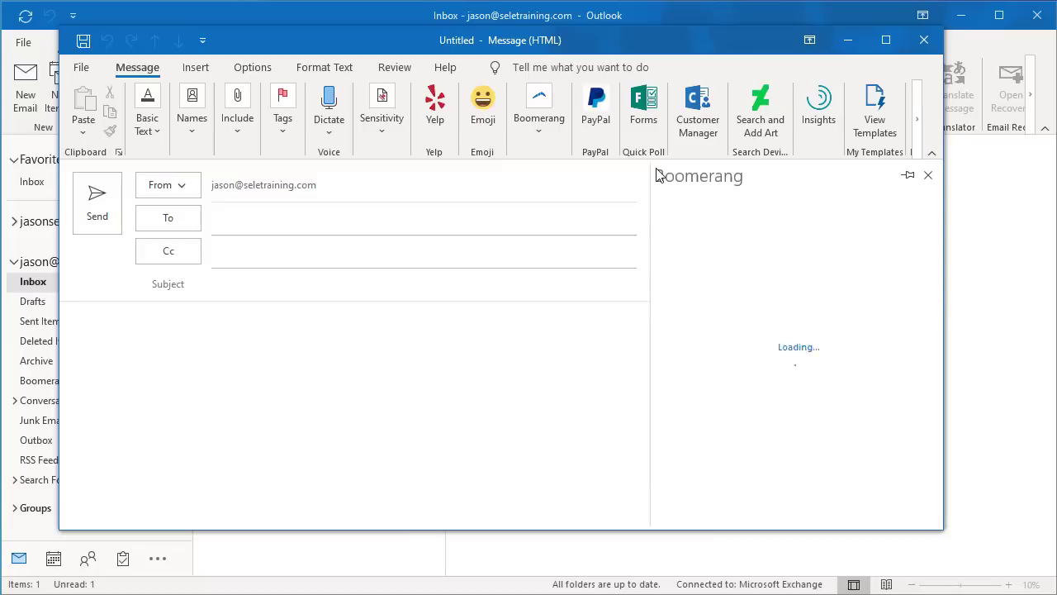
scroll(767, 272, "down", 2)
scroll(767, 272, "down", 2)
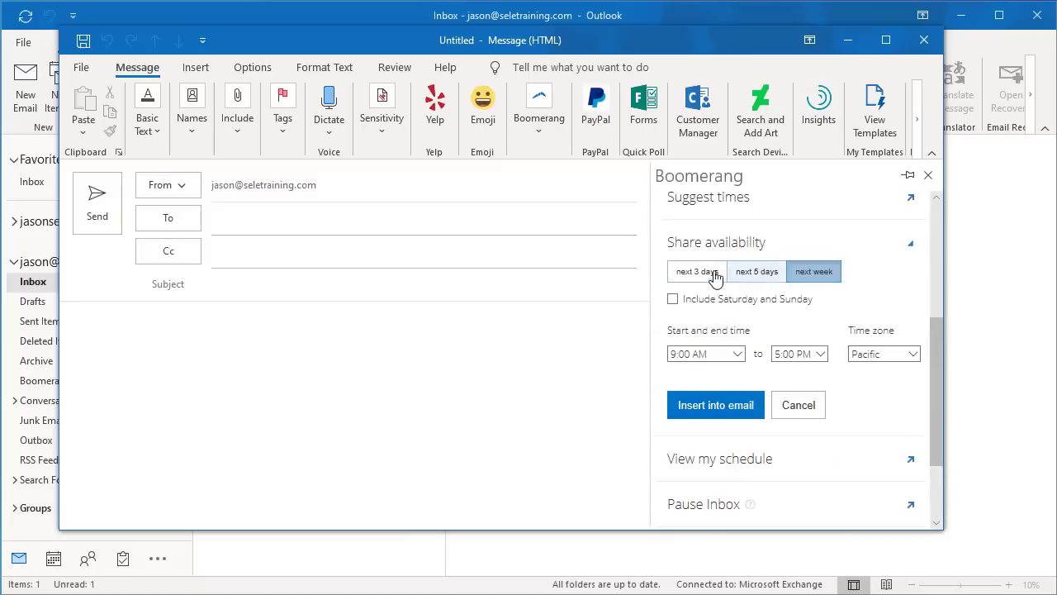
left_click(684, 275)
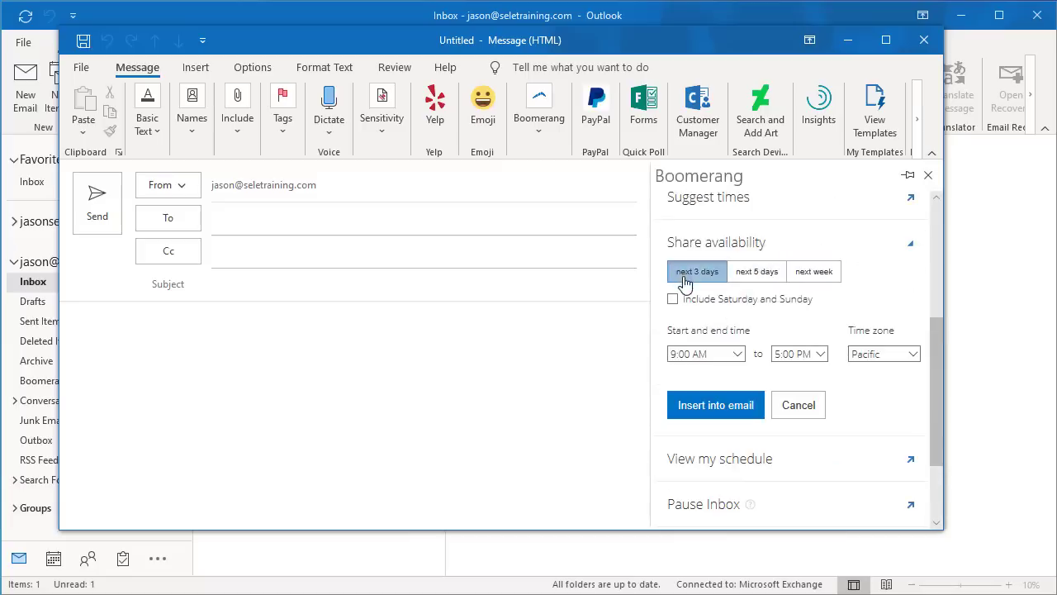
left_click(712, 407)
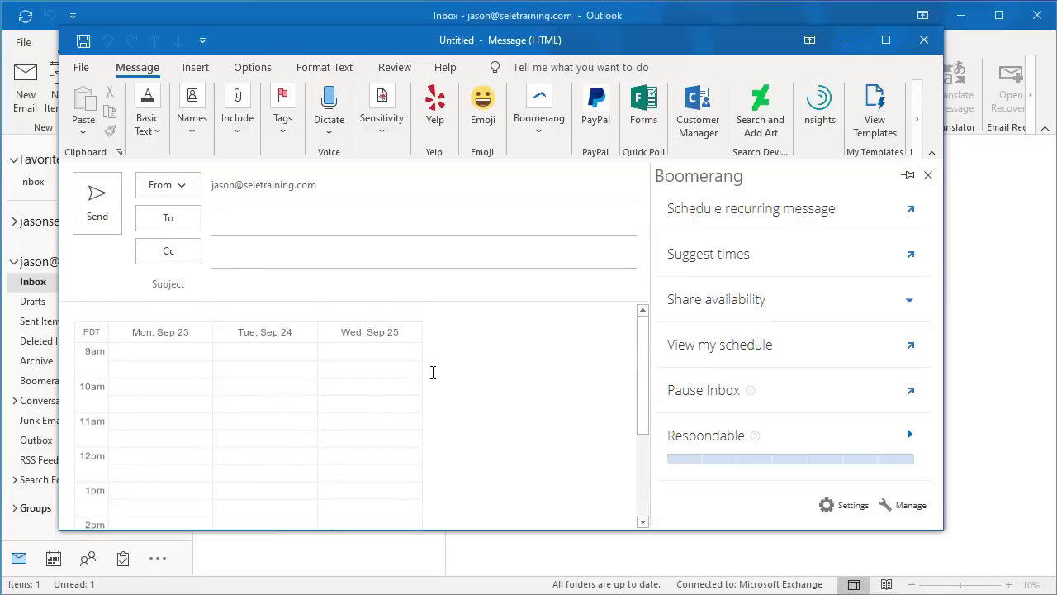
Open the Boomerang side pane and its Manage view of scheduled messages.
left_click(550, 146)
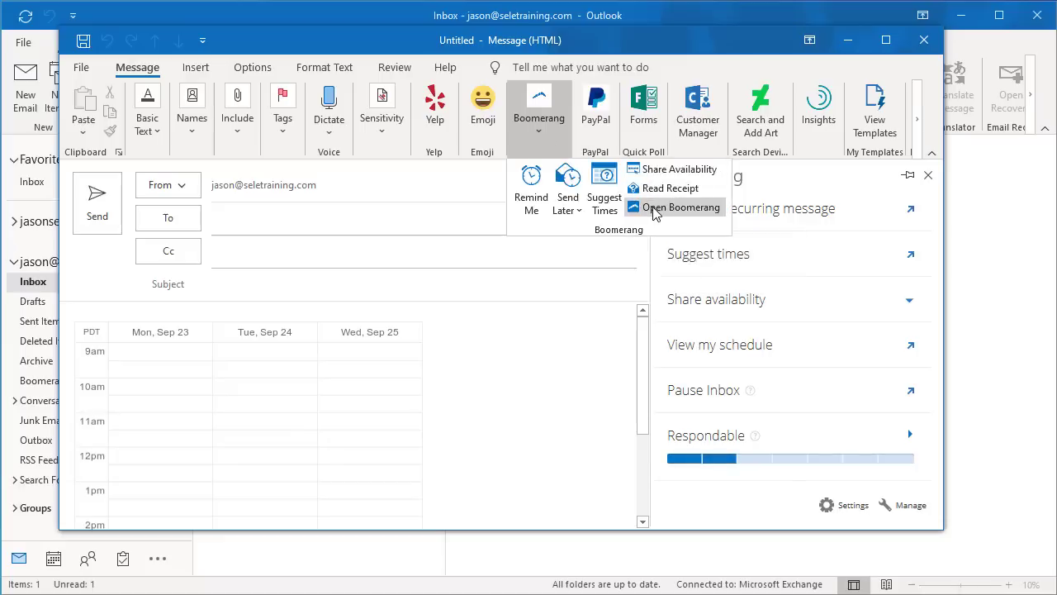
left_click(656, 210)
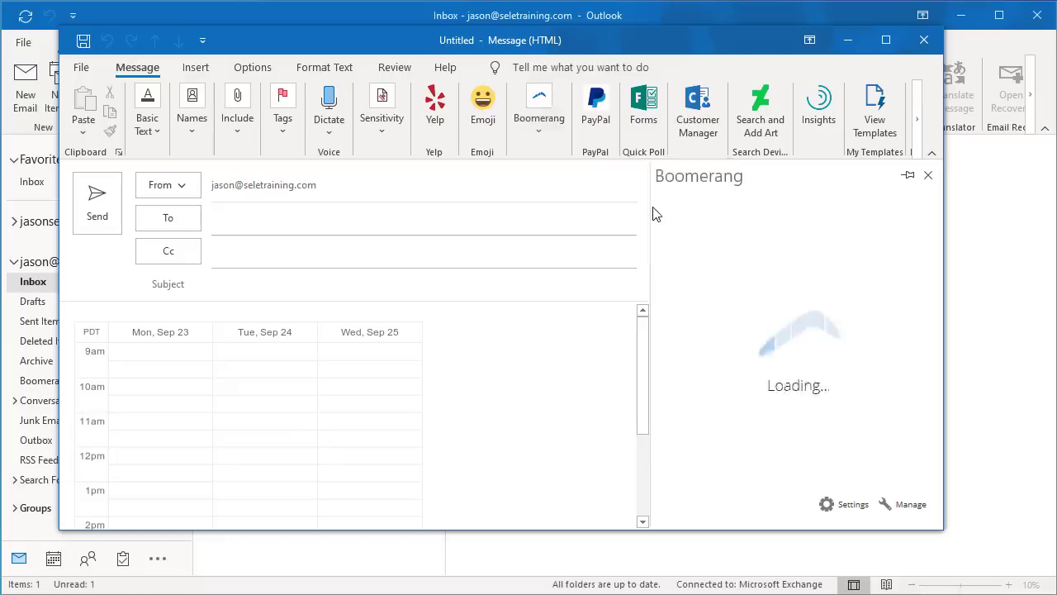
scroll(785, 297, "down", 5)
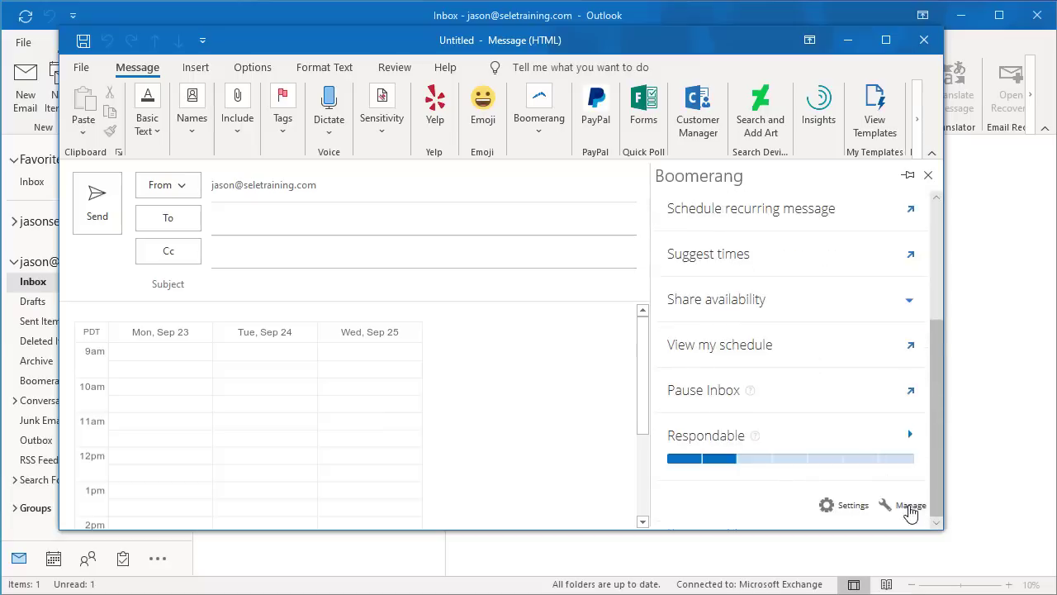
left_click(909, 506)
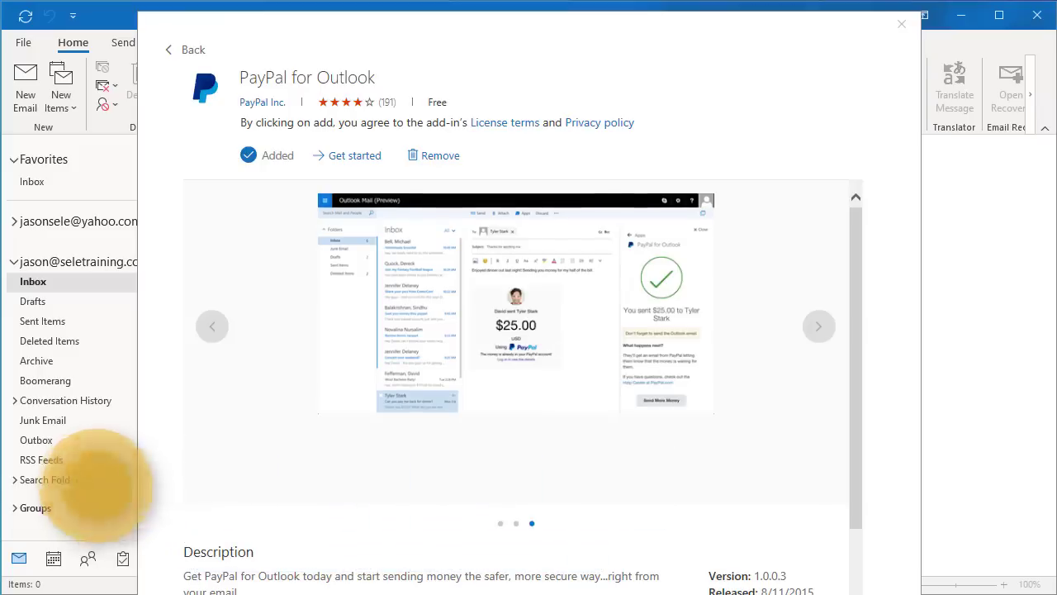
Address a new email to the payment recipient and set up a $10.00 PayPal payment.
left_click(902, 24)
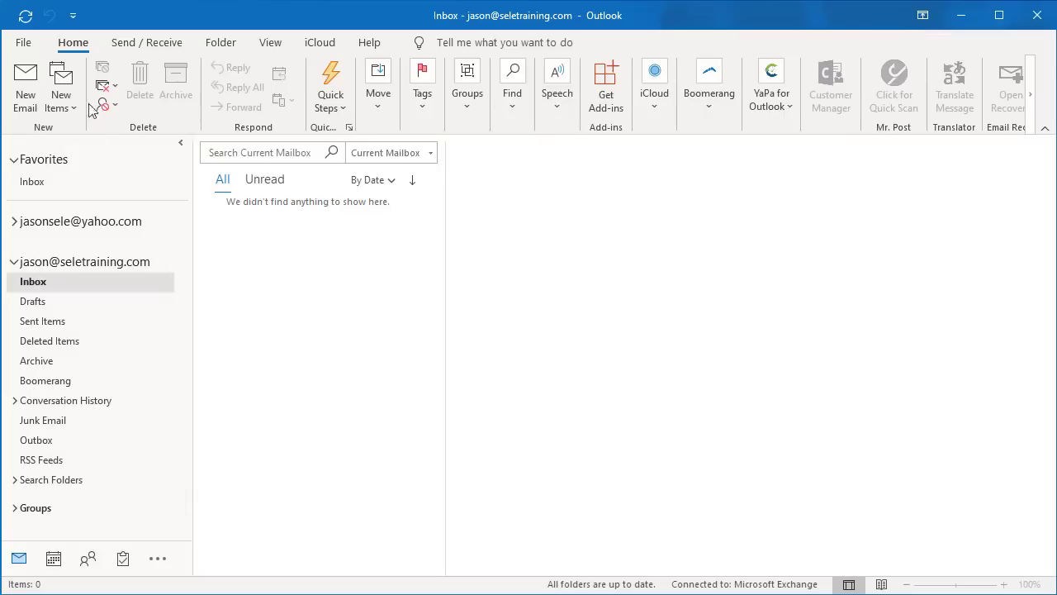
left_click(38, 95)
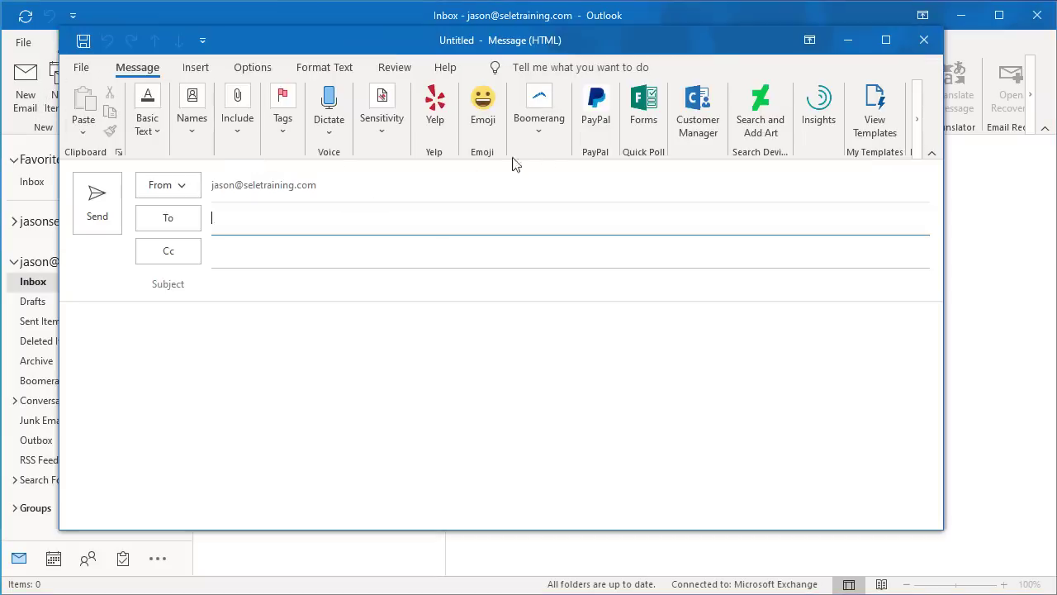
left_click(595, 115)
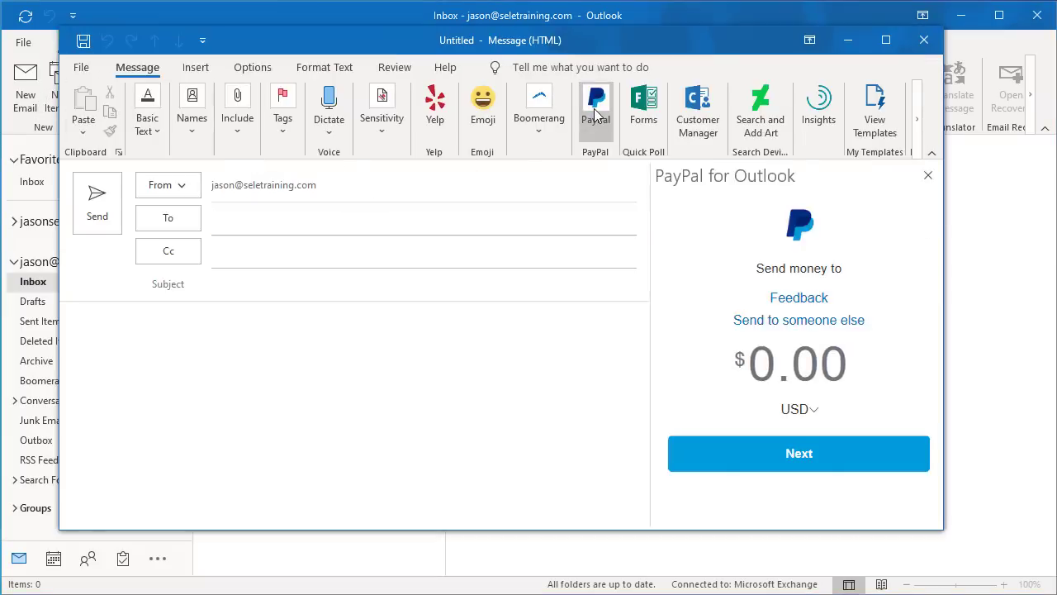
left_click(300, 215)
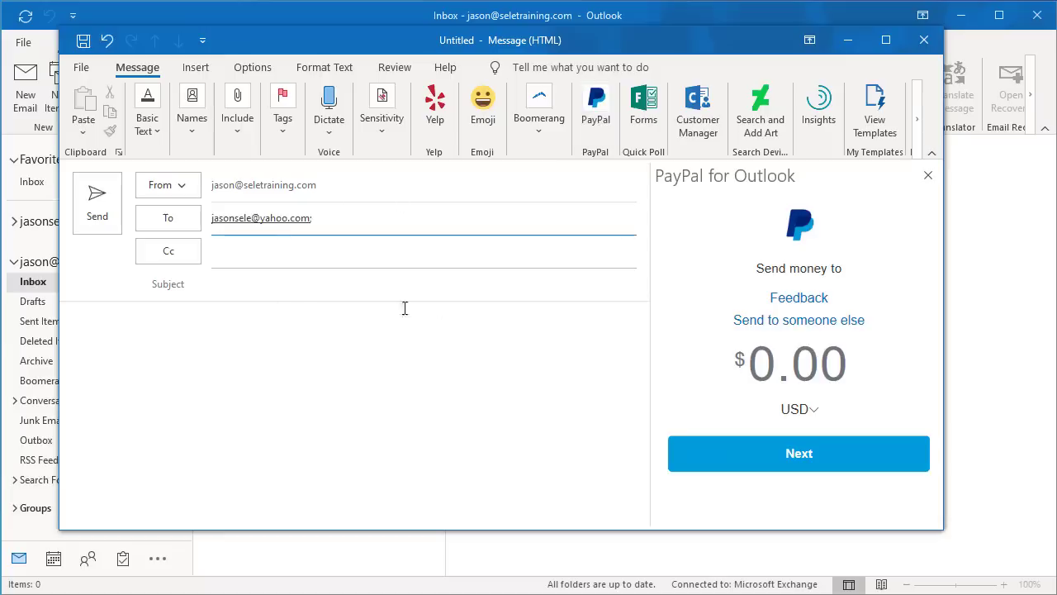
left_click(805, 361)
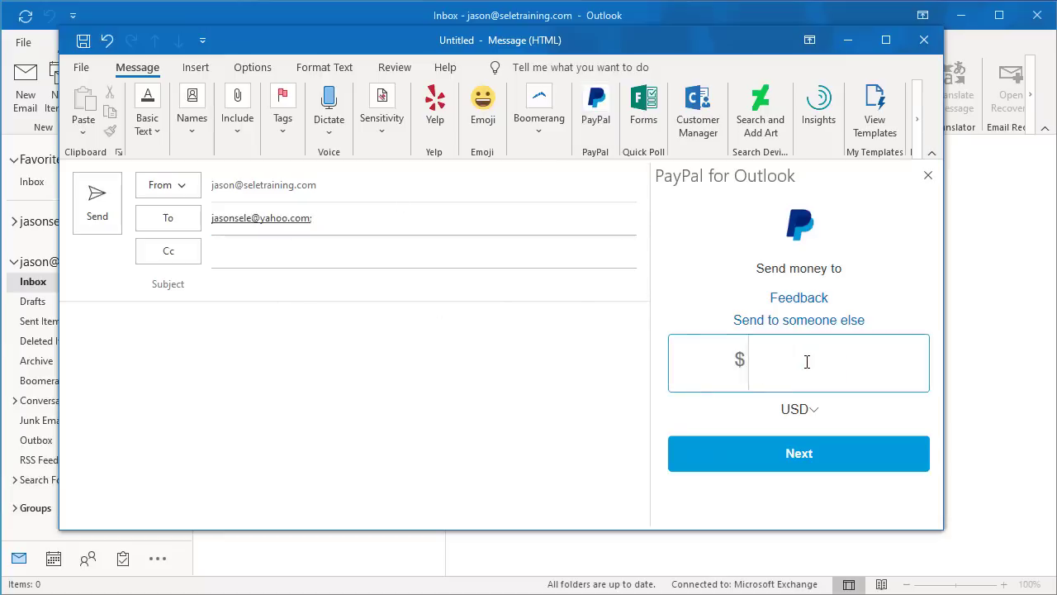
type("10.00")
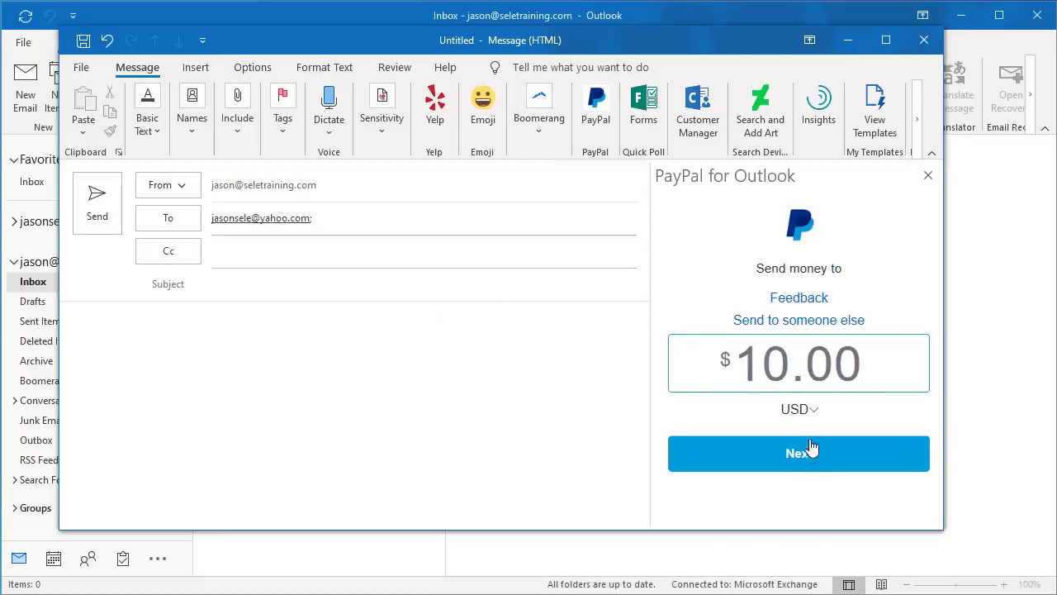
left_click(808, 455)
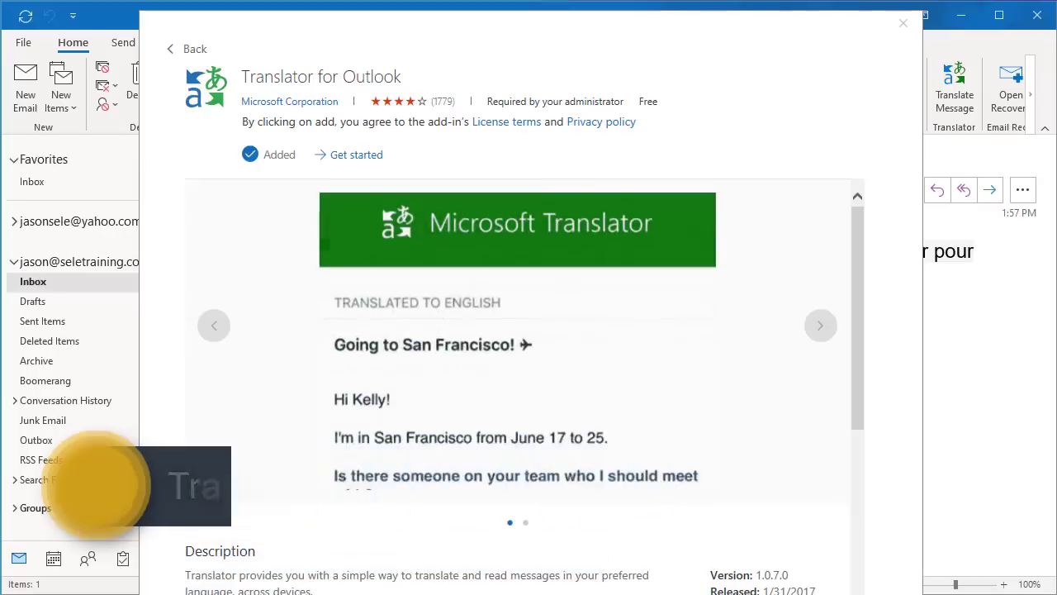
Open the French Email and translate it with Translator, keeping English as the target language.
left_click(903, 28)
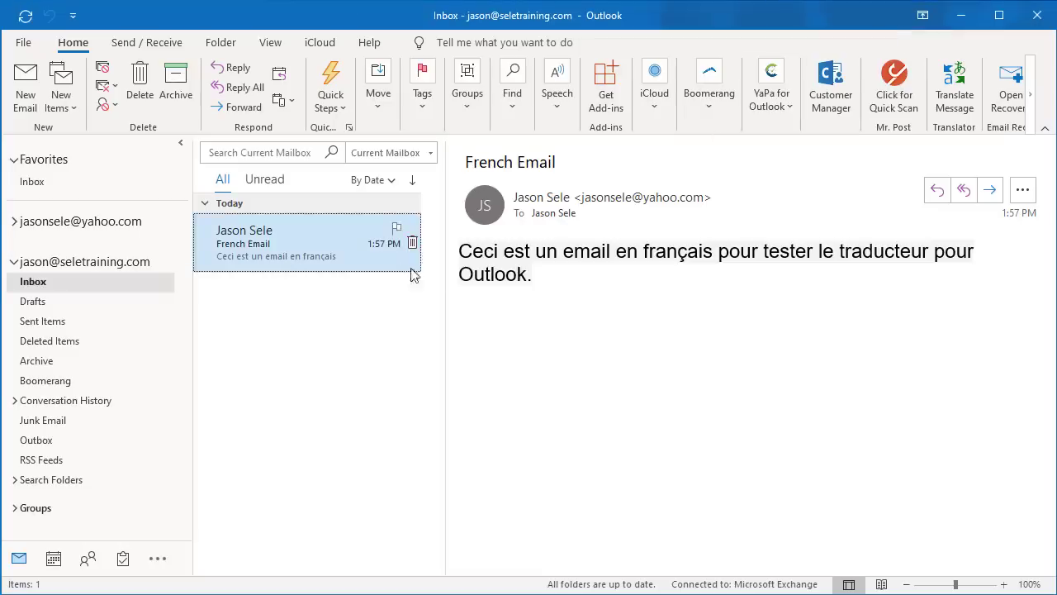
double_click(298, 238)
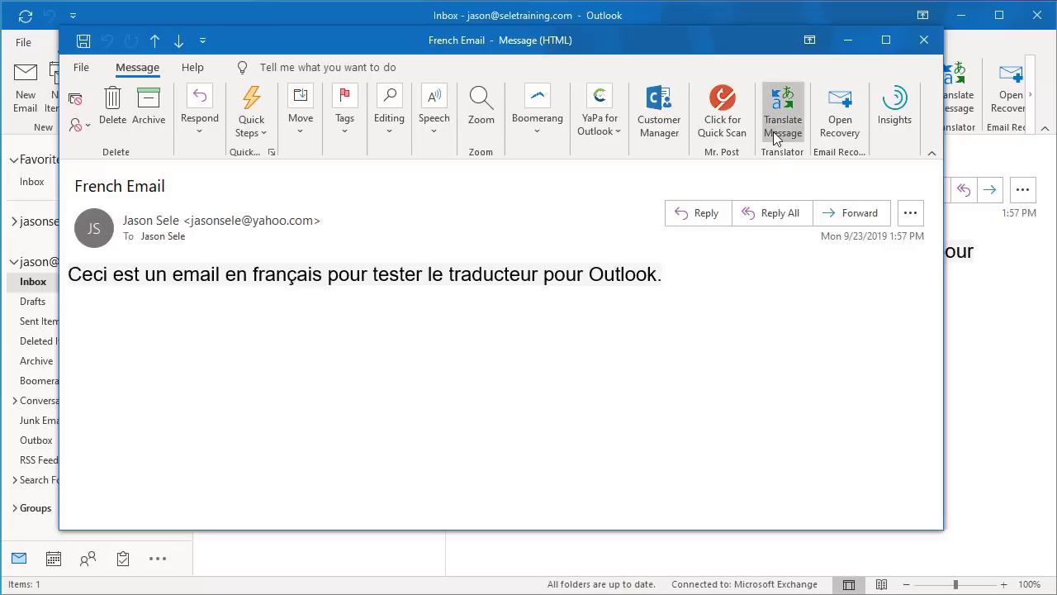
left_click(773, 131)
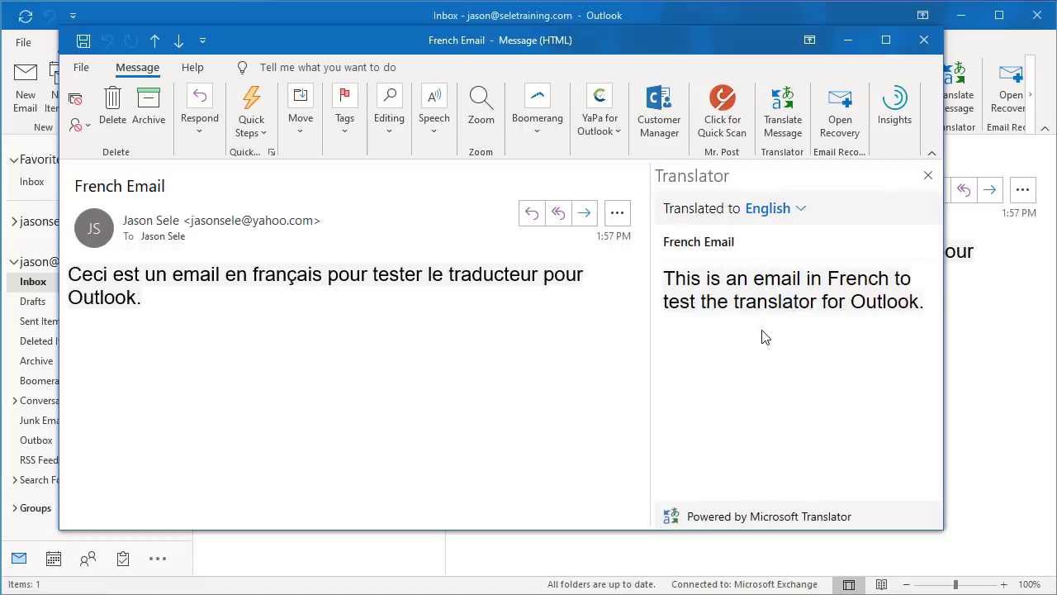
left_click(801, 207)
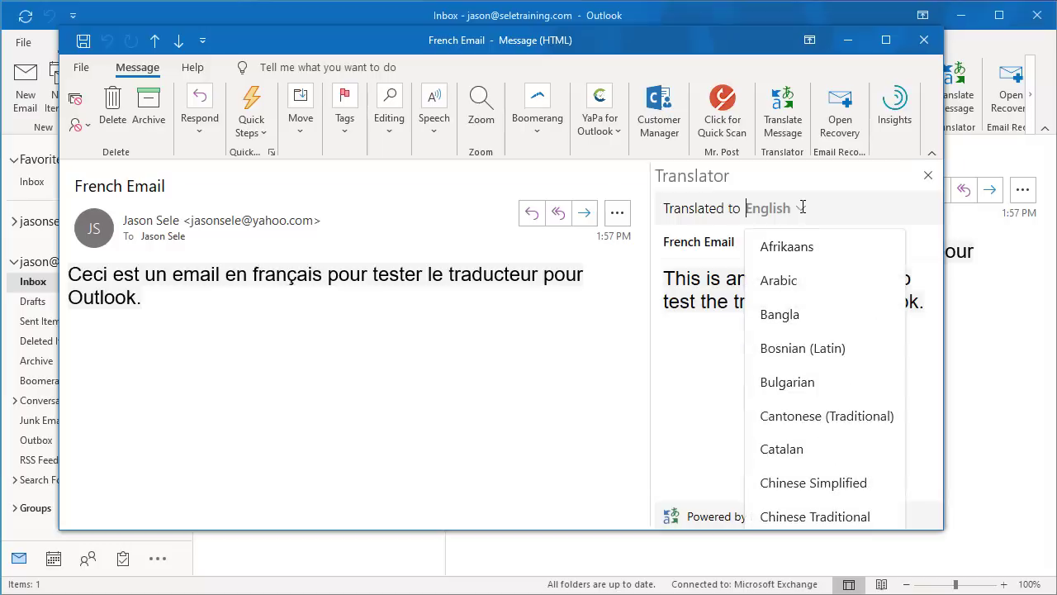
left_click(715, 344)
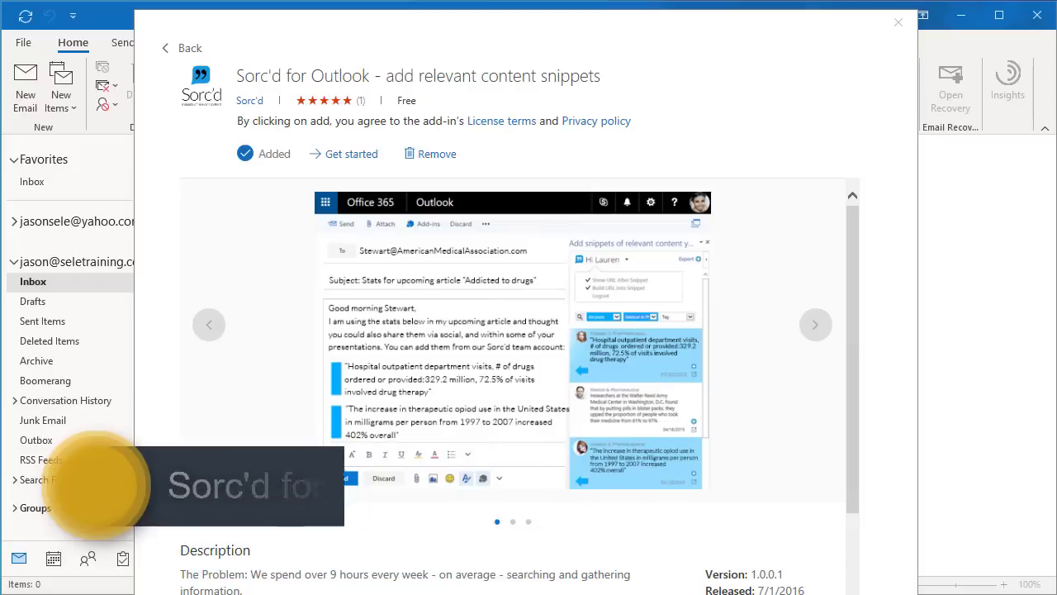
Start a new email and insert the Sorc'd snippet 'List of weather records' into its body.
left_click(898, 23)
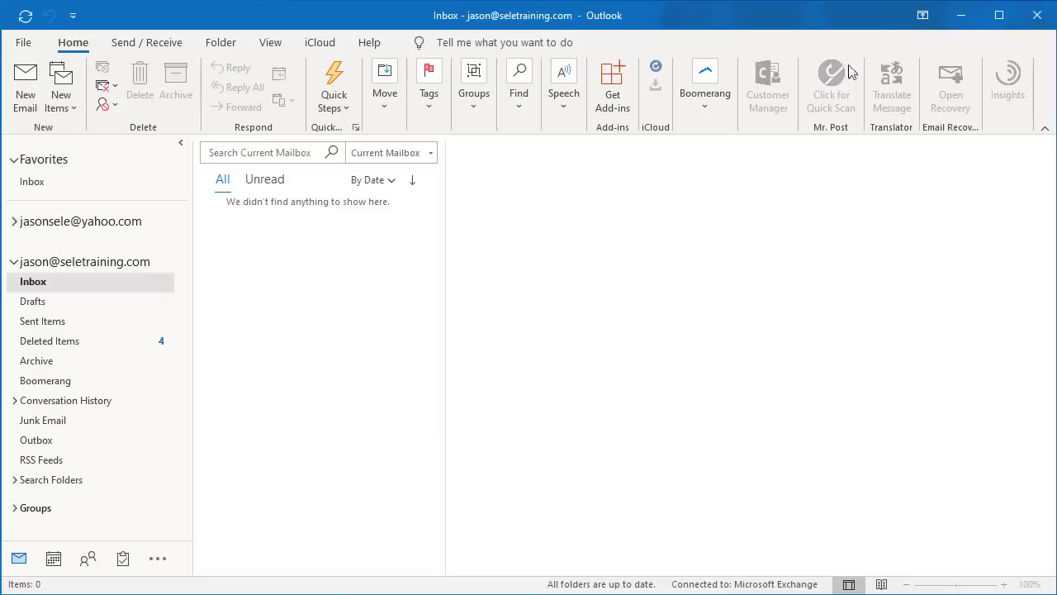
left_click(36, 89)
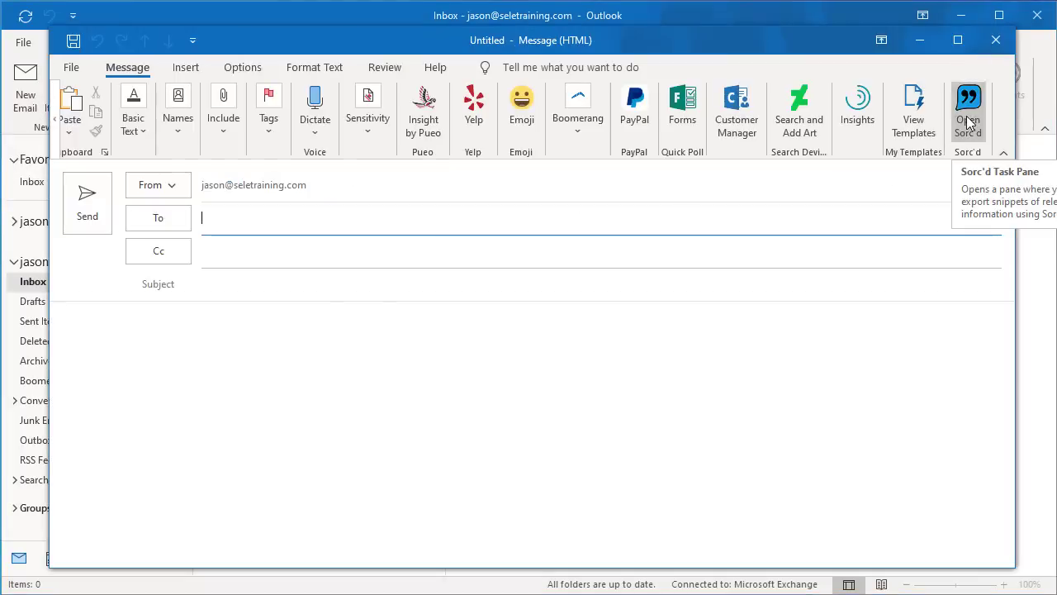
left_click(969, 123)
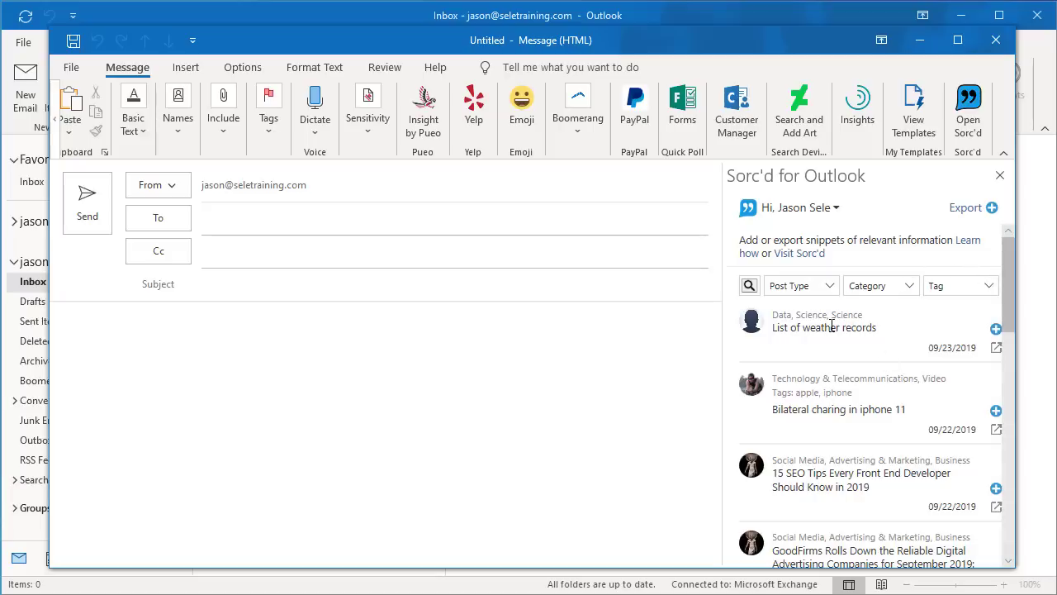
left_click(996, 328)
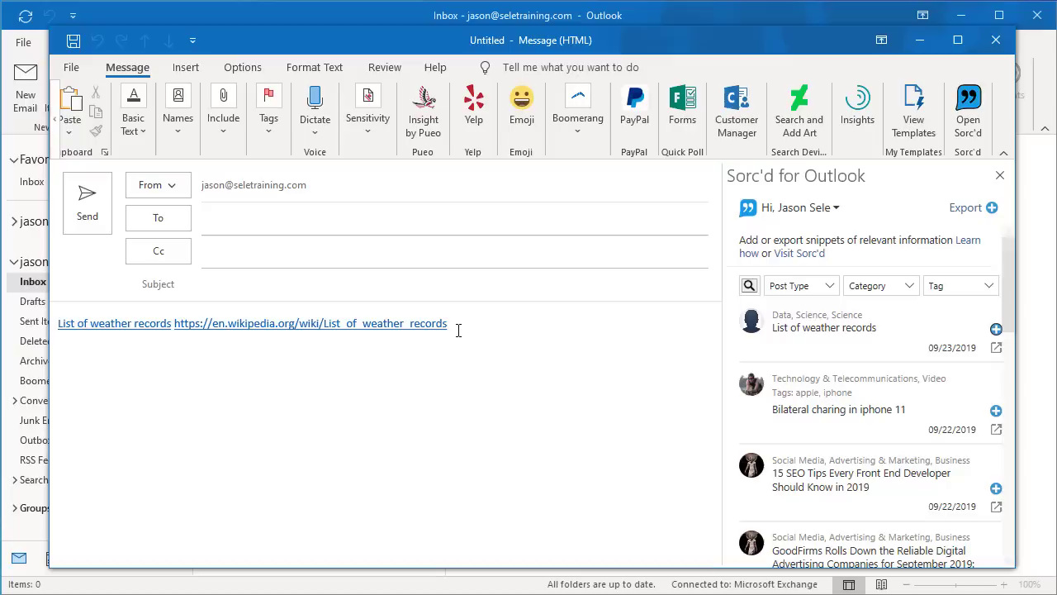
Check that the weather records Wikipedia link opens correctly in the browser.
left_click(347, 323, "ctrl")
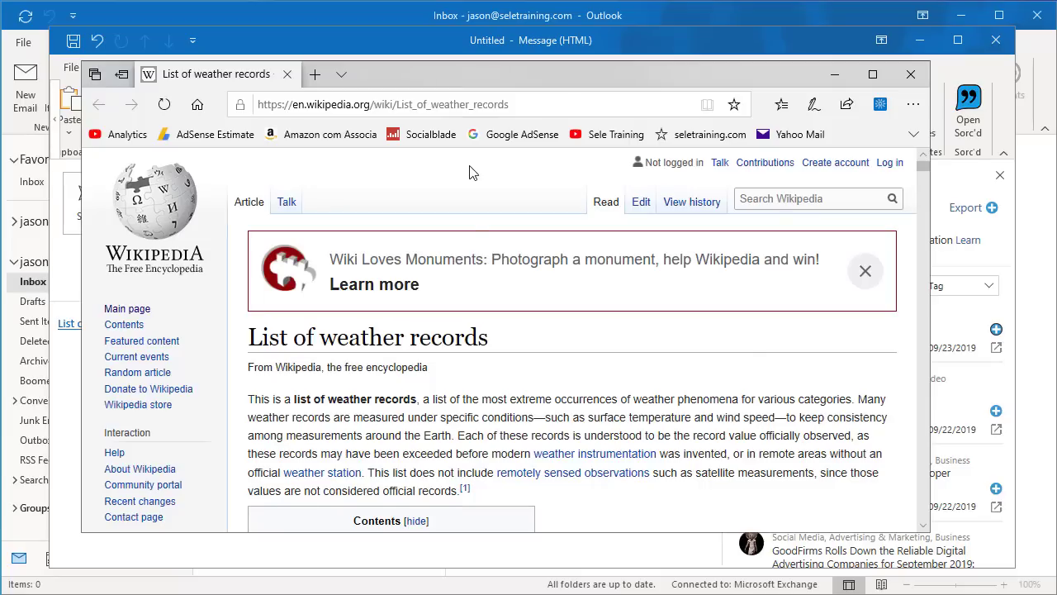
scroll(469, 171, "down", 3)
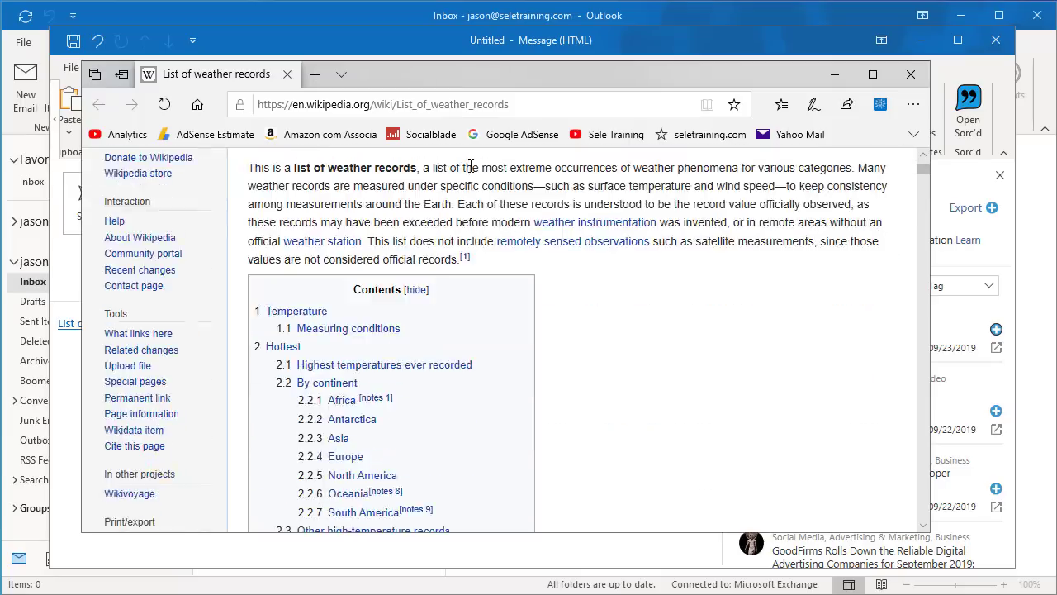
left_click(911, 74)
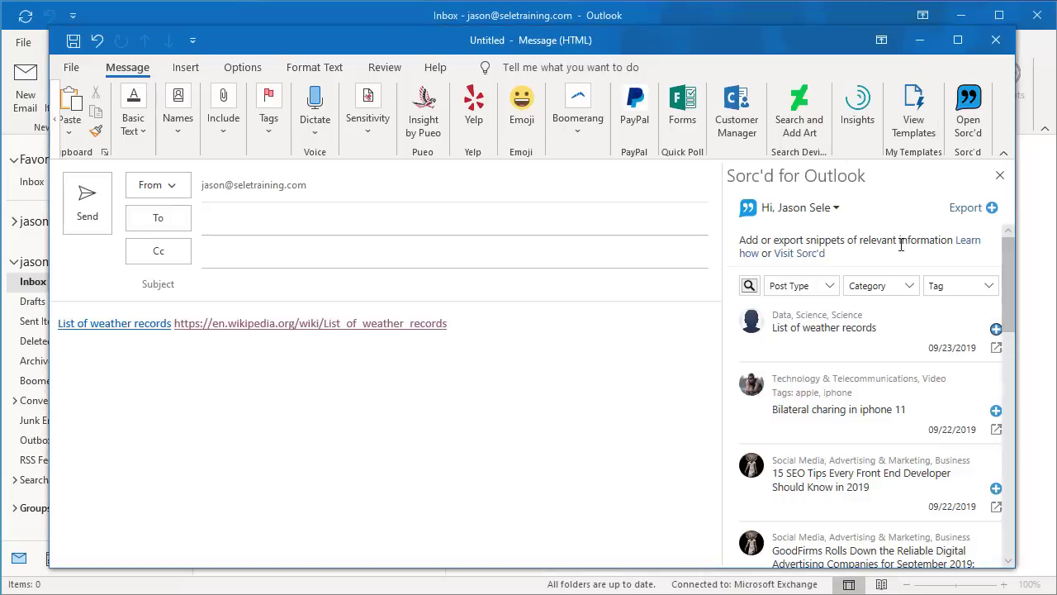
Post a private Data snippet 'Stock Market for 9/23/19' with the pasted money.cnn.com markets URL.
left_click(992, 209)
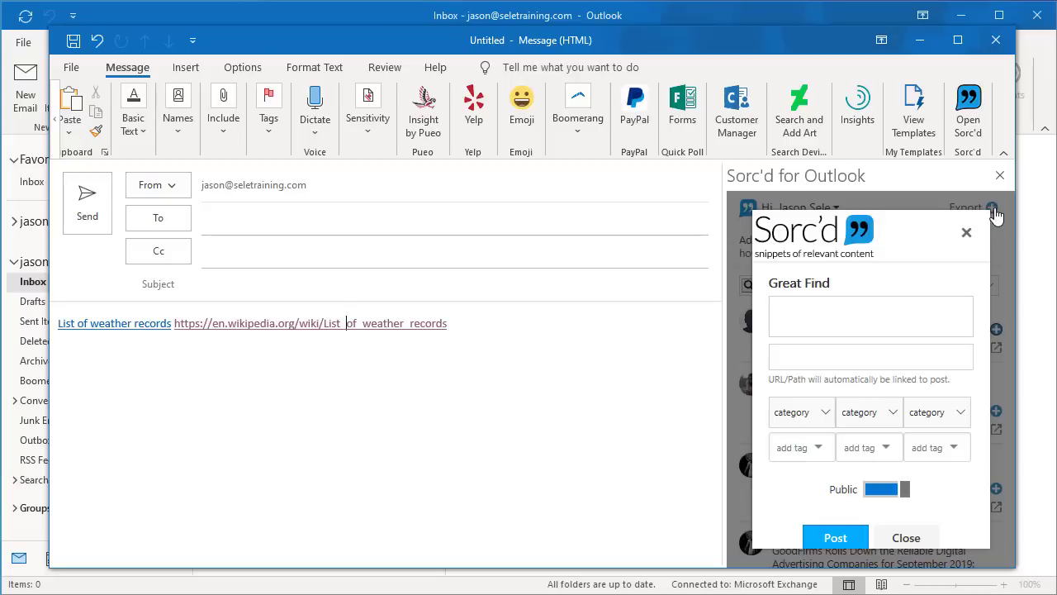
left_click(850, 308)
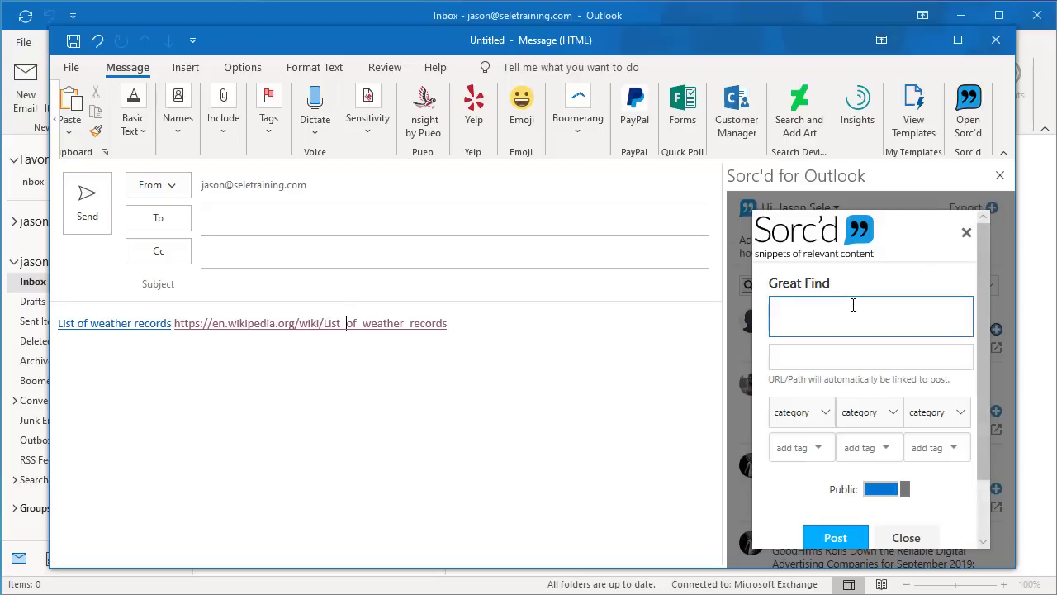
type("Stock Mark")
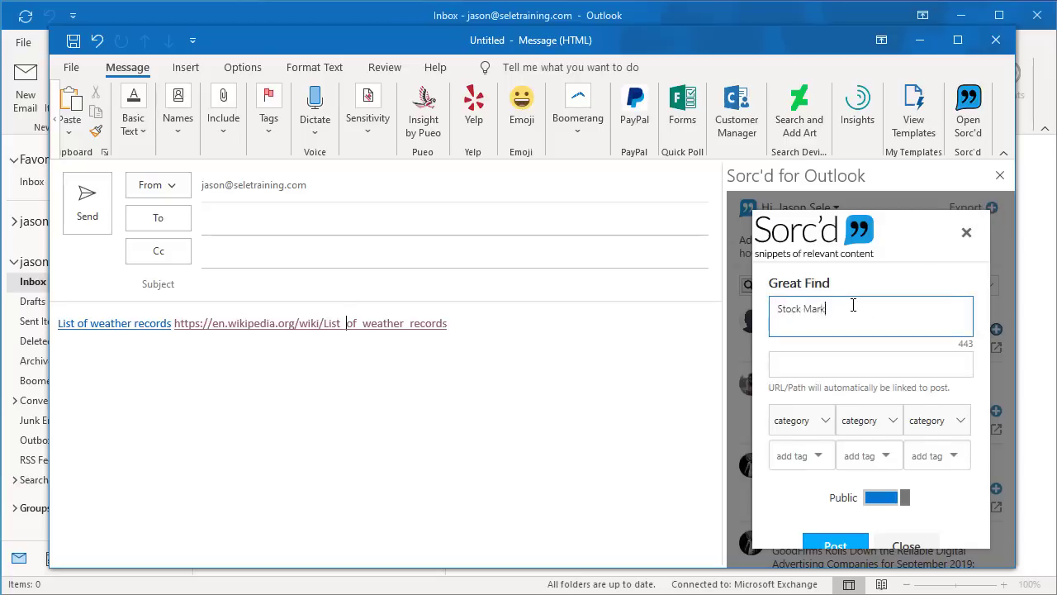
type("et for 9/23/19")
key("Tab")
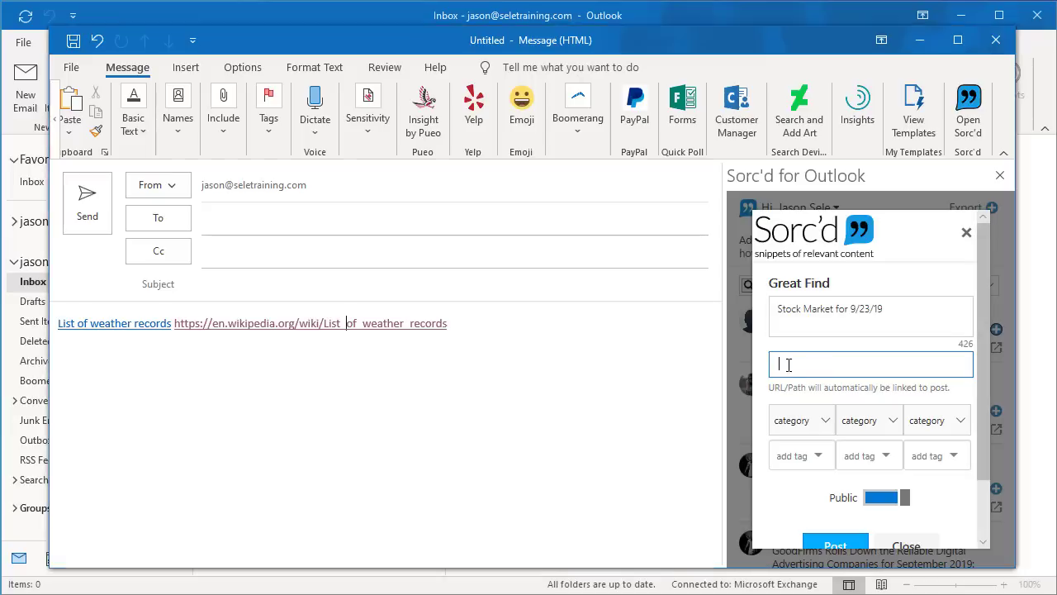
type("https://money.cnn.com/data/markets/")
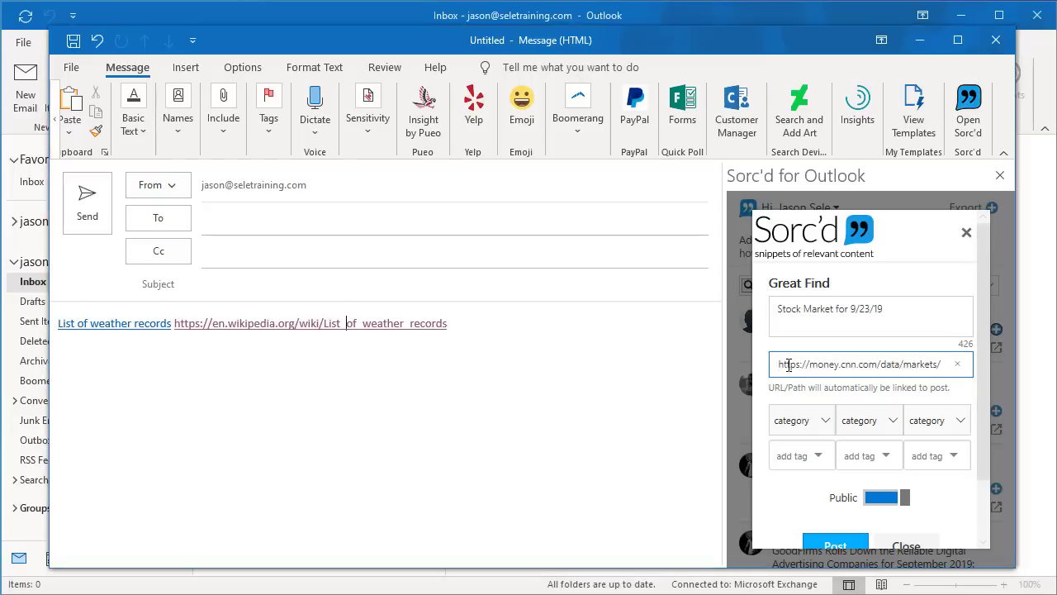
left_click(824, 421)
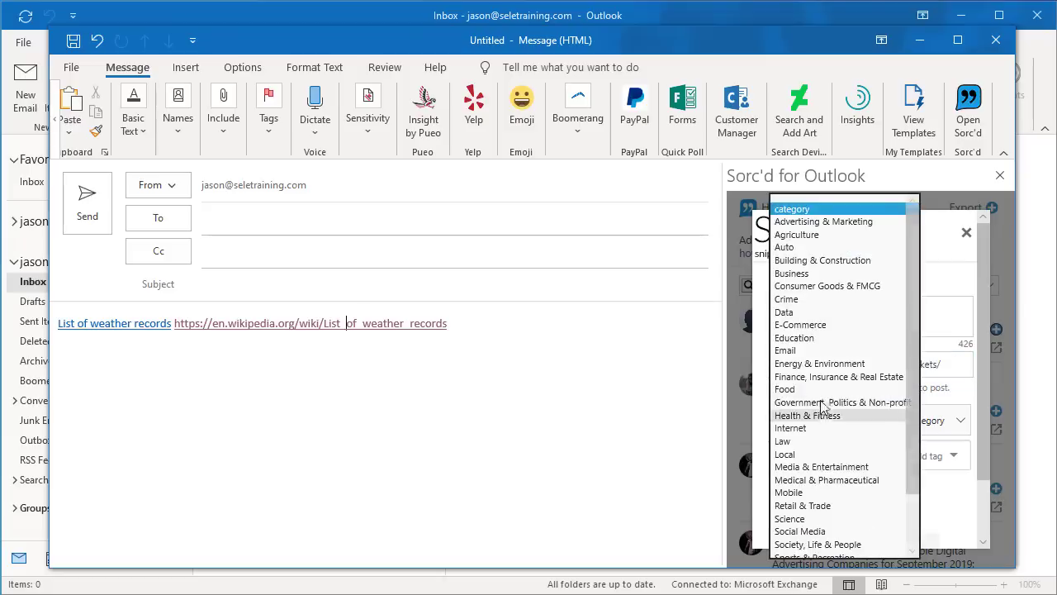
left_click(788, 300)
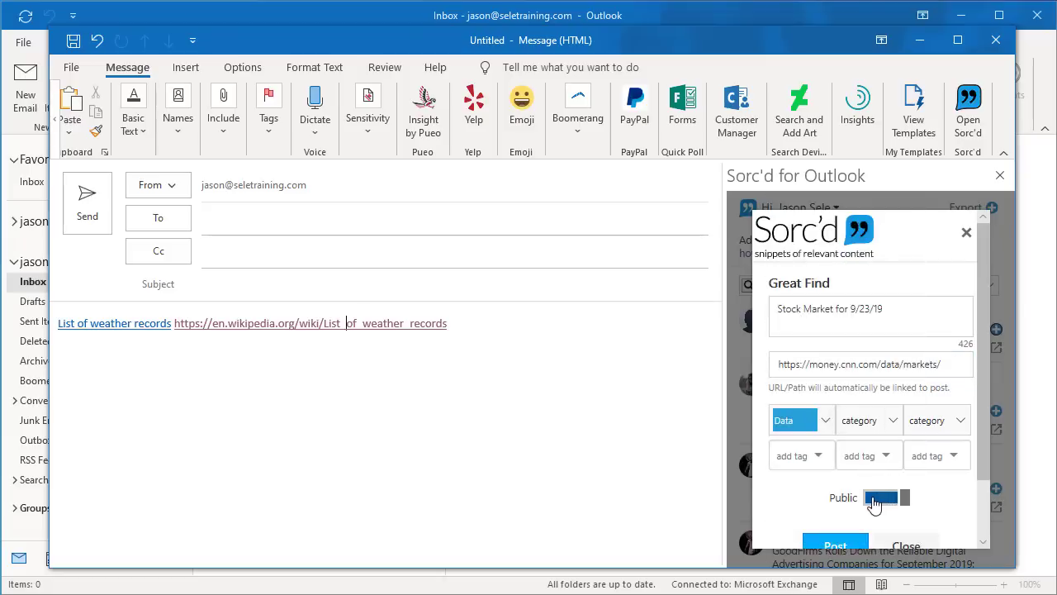
left_click(874, 499)
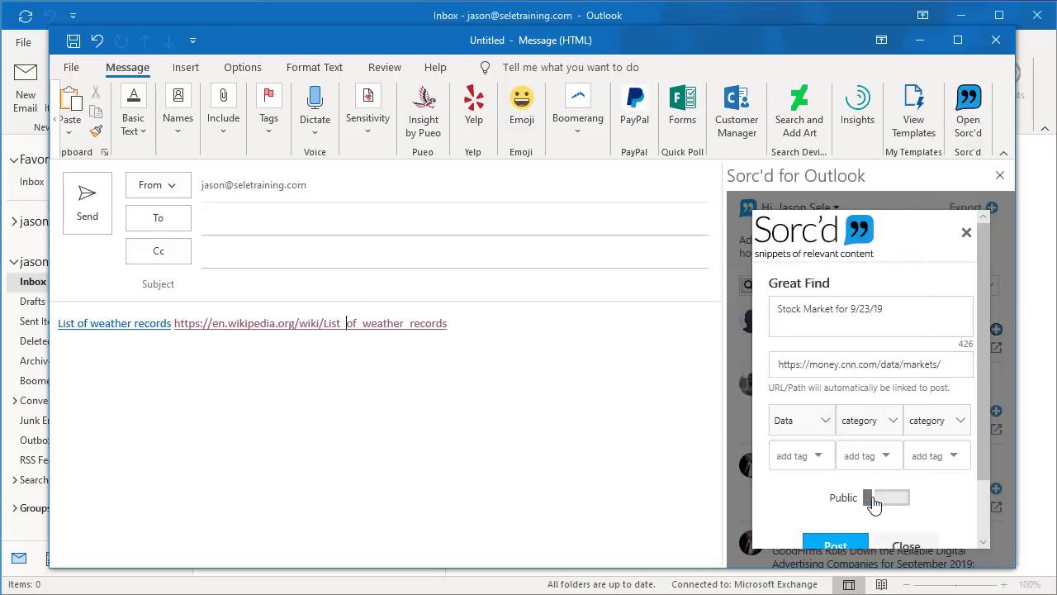
left_click(835, 546)
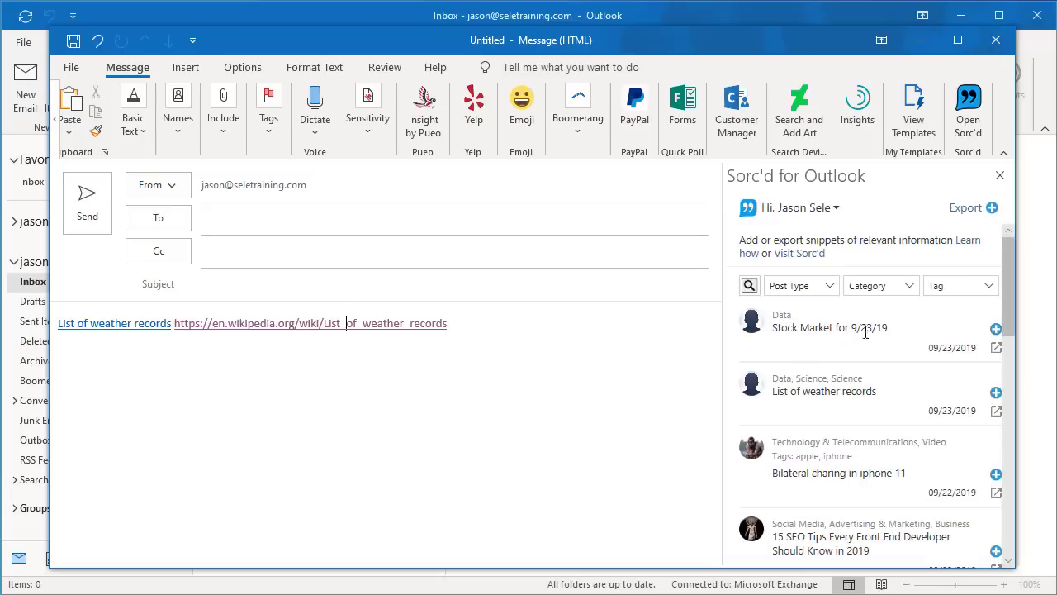
Add the Stock Market for 9/23/19 link below the weather link, then delete that post from My Posts on the Sorc'd website.
left_click(508, 320)
left_click(996, 328)
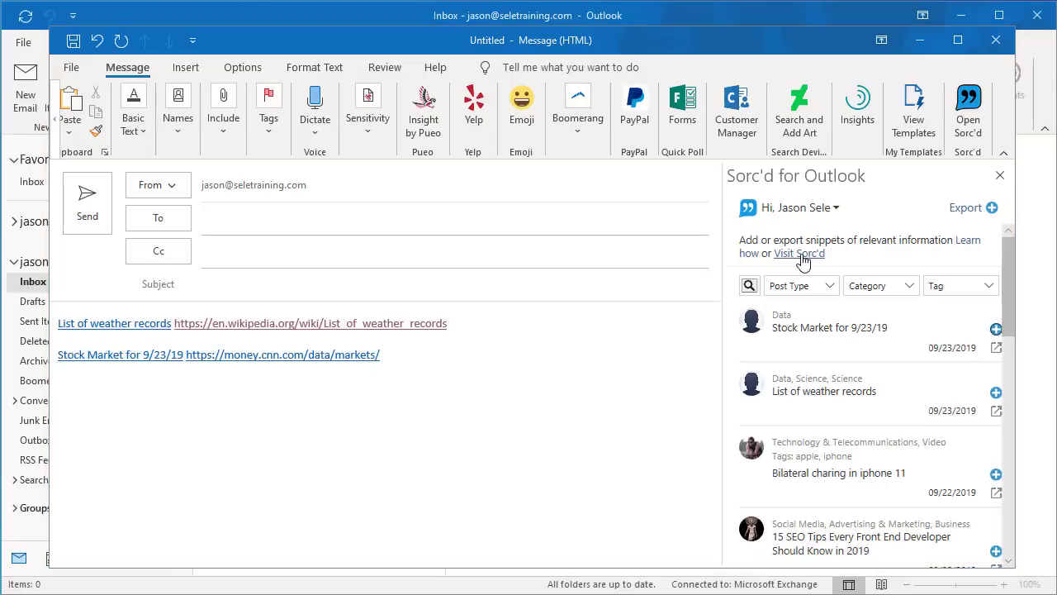
left_click(800, 254)
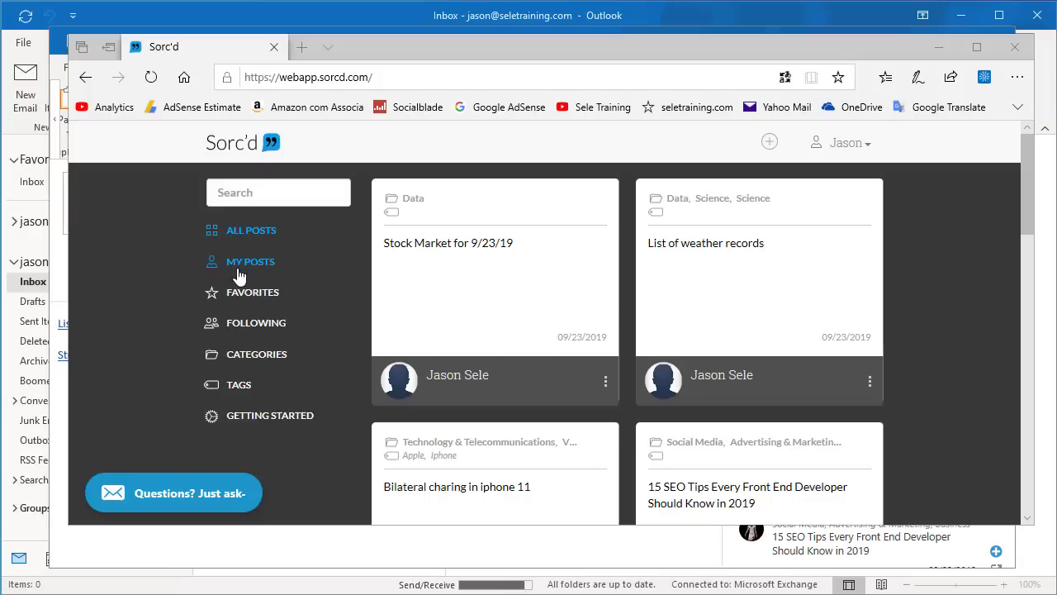
left_click(239, 271)
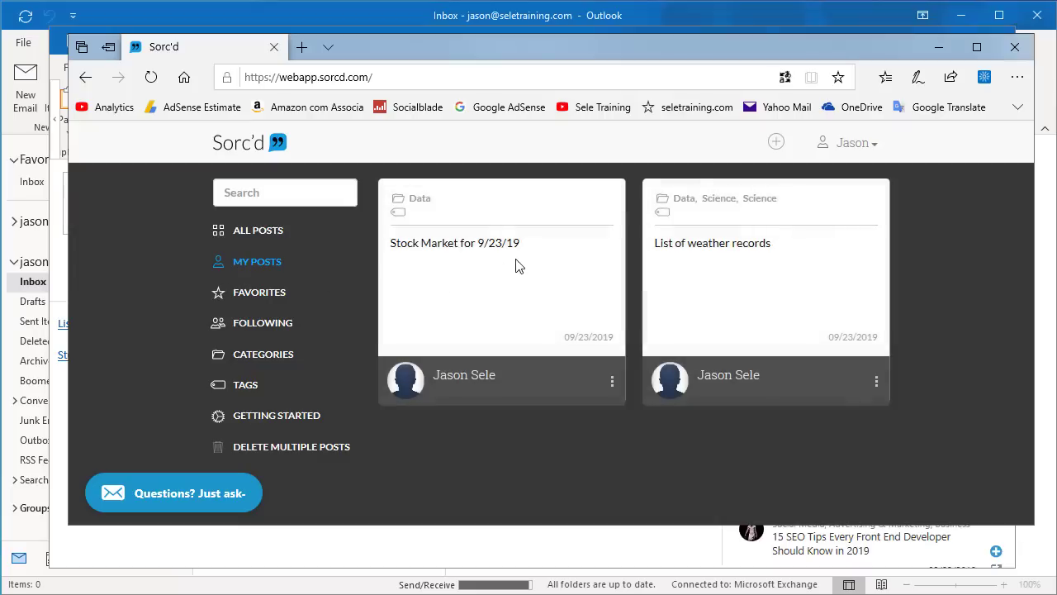
left_click(611, 381)
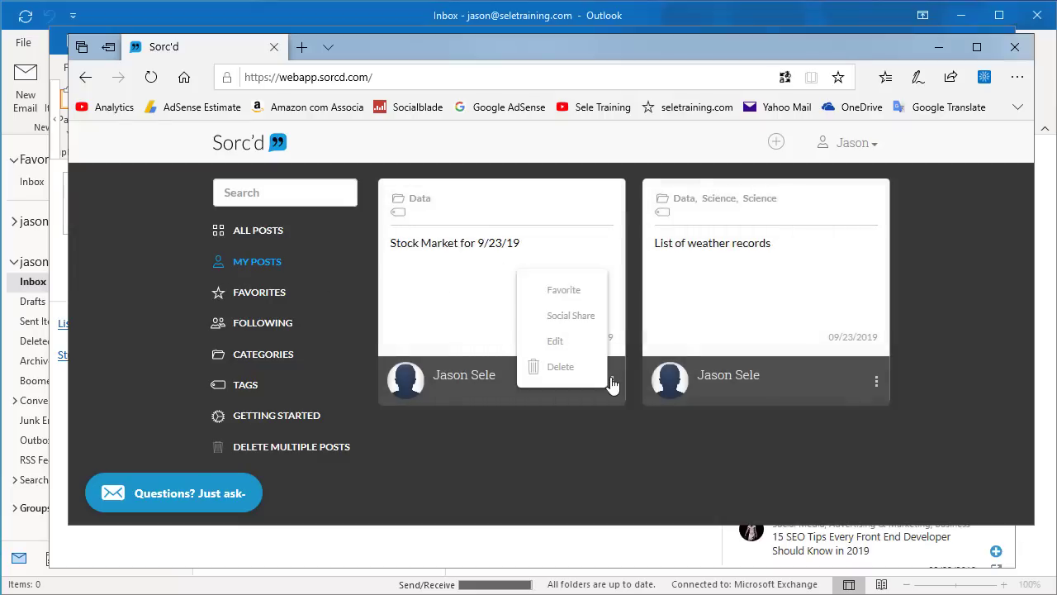
left_click(569, 372)
left_click(757, 264)
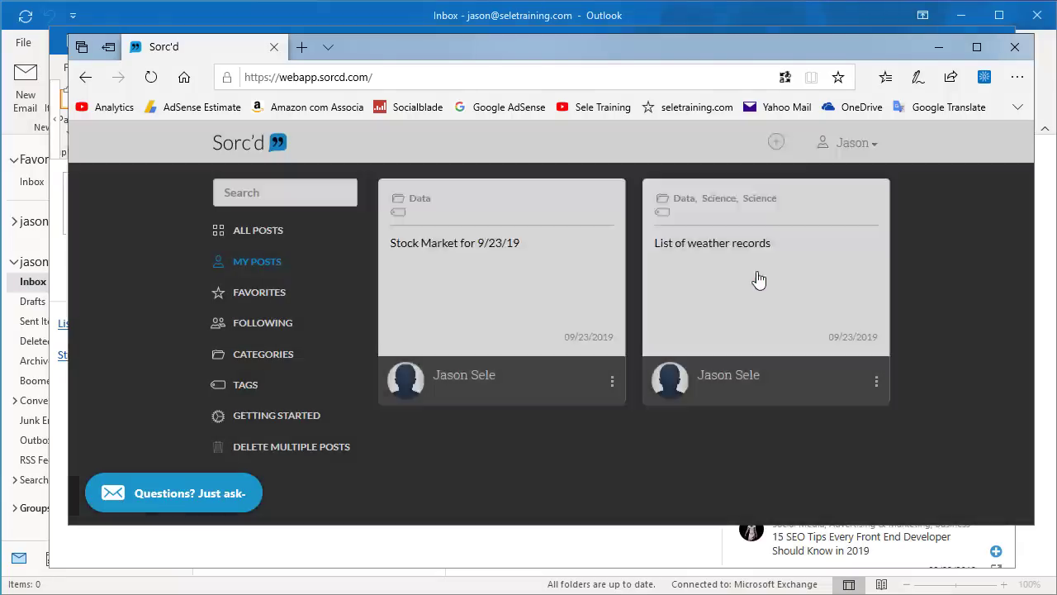
left_click(1013, 47)
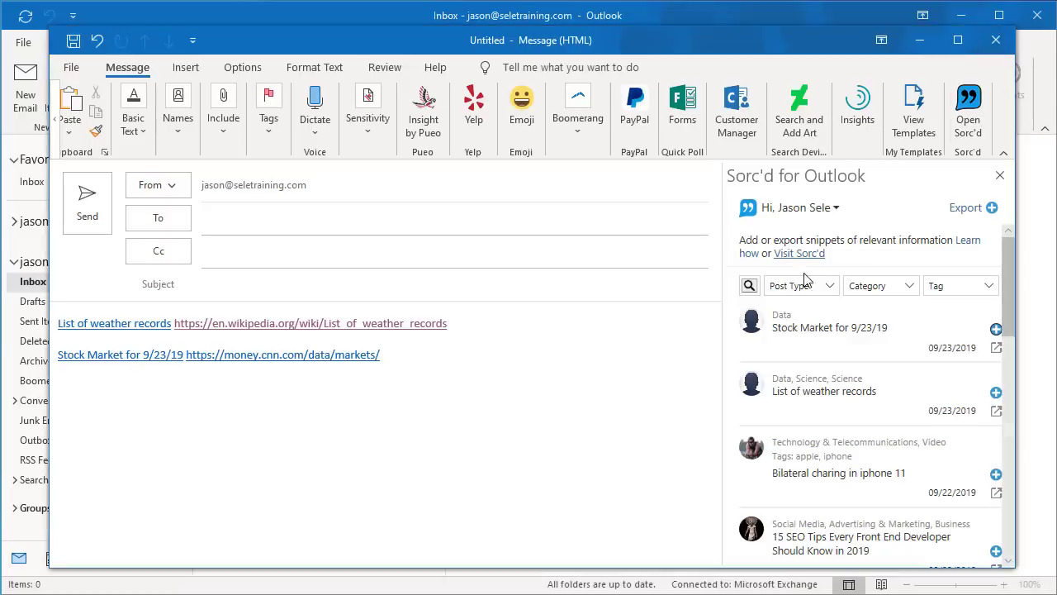